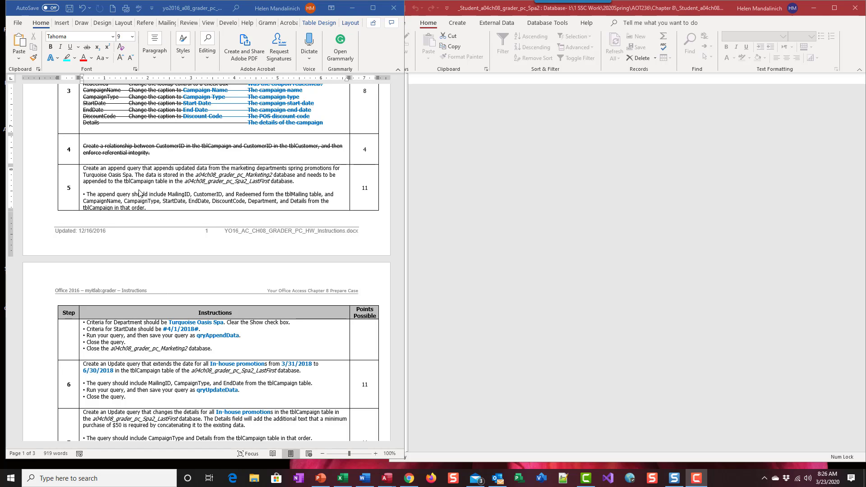
Close the Spa2 database from the File menu.
scroll(139, 192, down, 1)
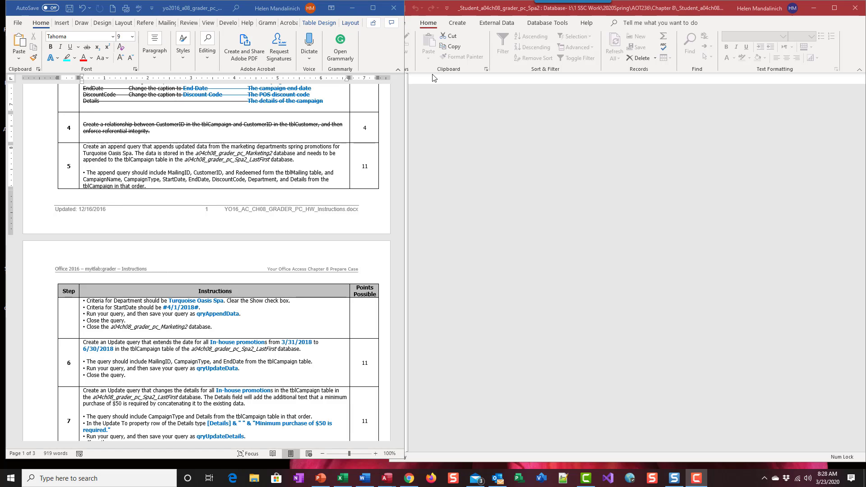
click(459, 131)
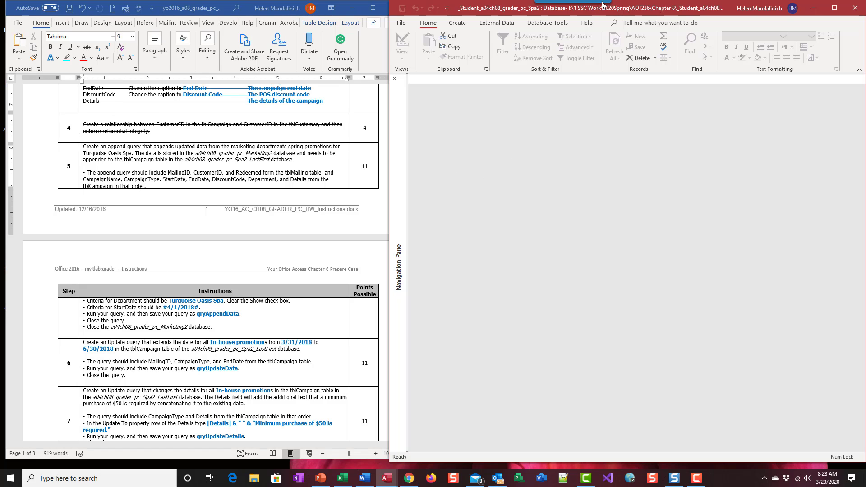
click(401, 23)
click(420, 179)
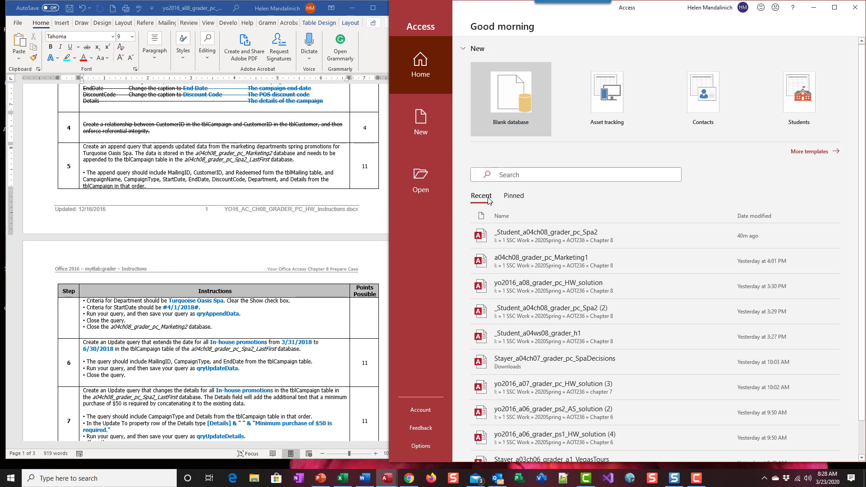
Open the a04ch08_grader_pc_Marketing2 database from the Chapter 8 folder.
click(425, 182)
click(509, 245)
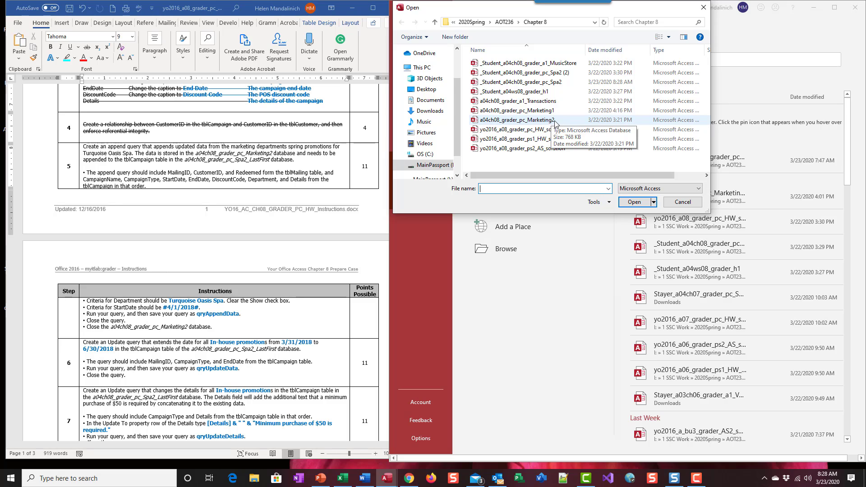
click(536, 121)
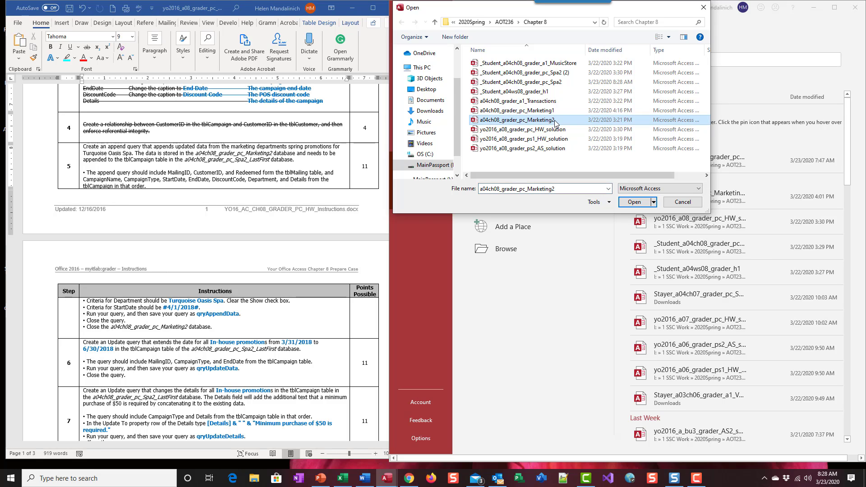
click(645, 200)
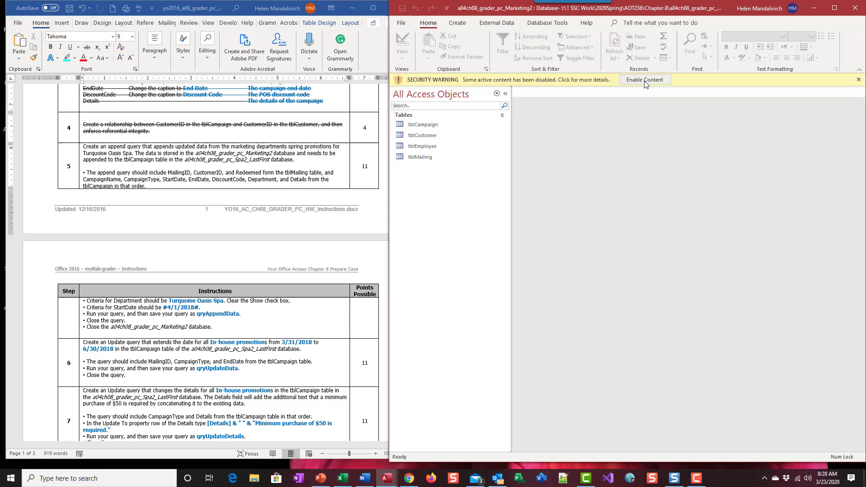
Enable the Marketing2 database's content and switch back to the Word instructions.
click(645, 79)
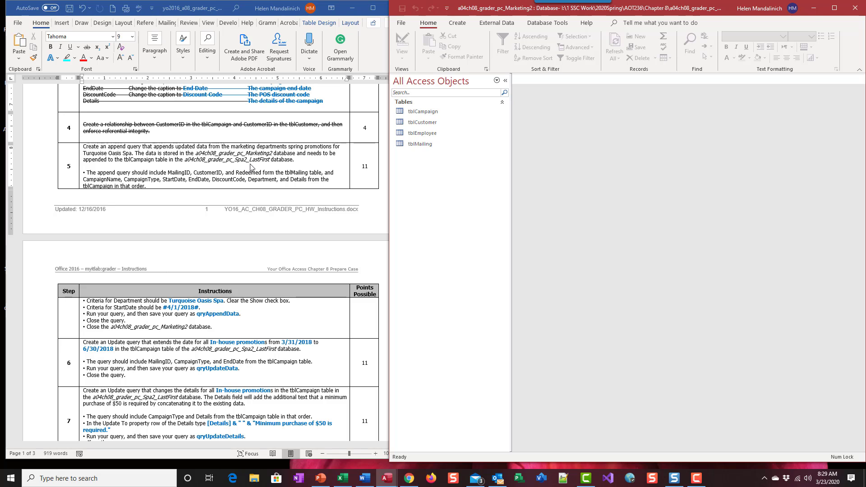
scroll(210, 192, down, 1)
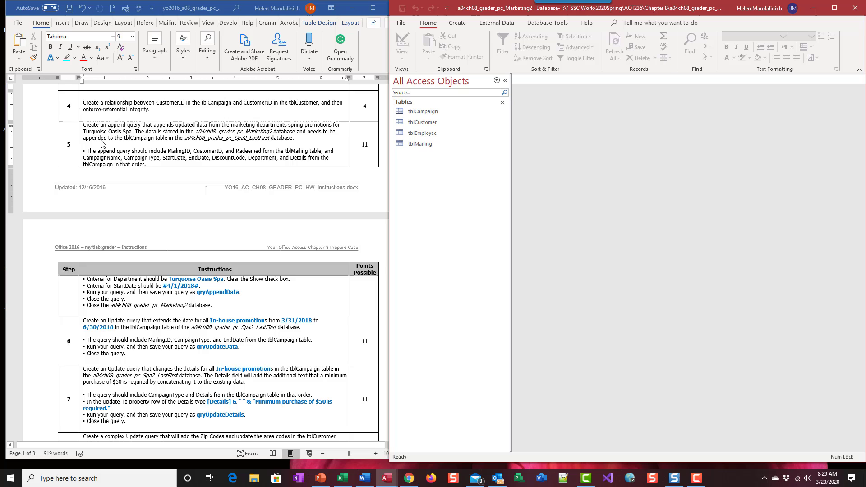
click(85, 148)
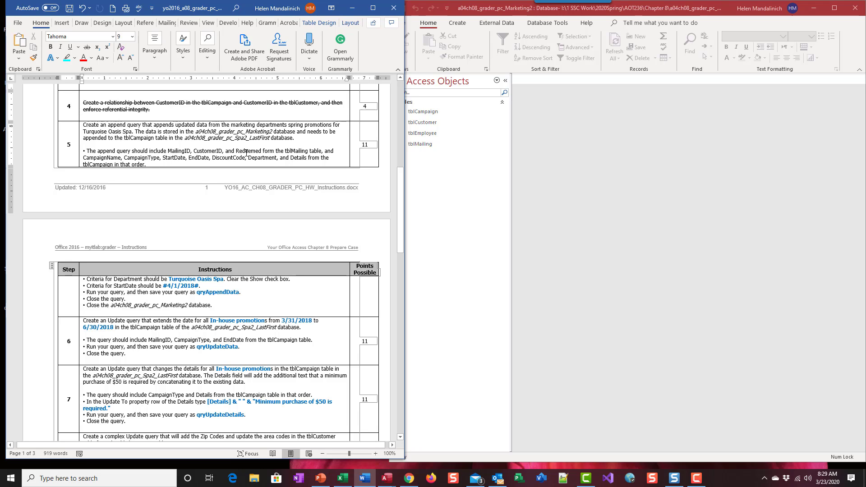
Highlight tblMailing yellow and its fields MailingID, CustomerID and Redeemed green.
double_click(295, 151)
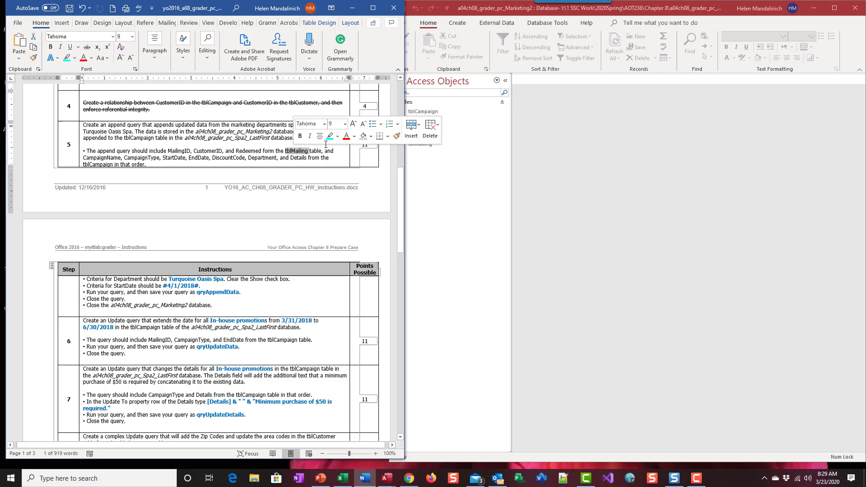
click(337, 136)
click(333, 149)
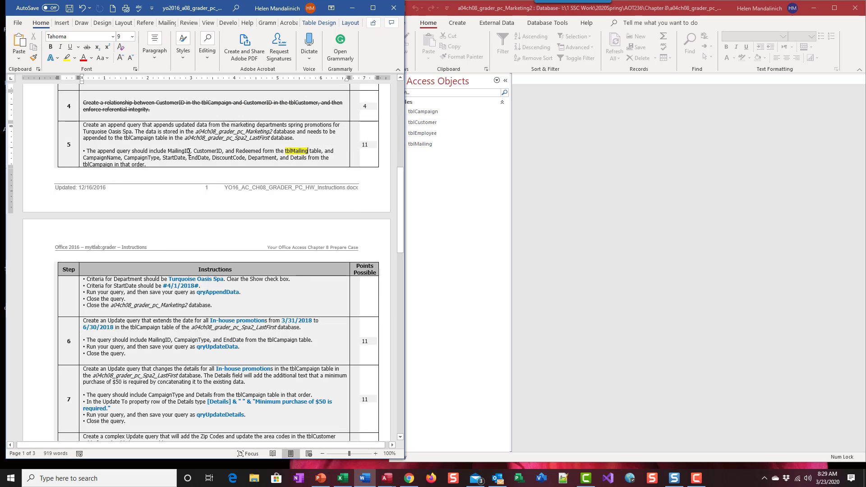
double_click(183, 151)
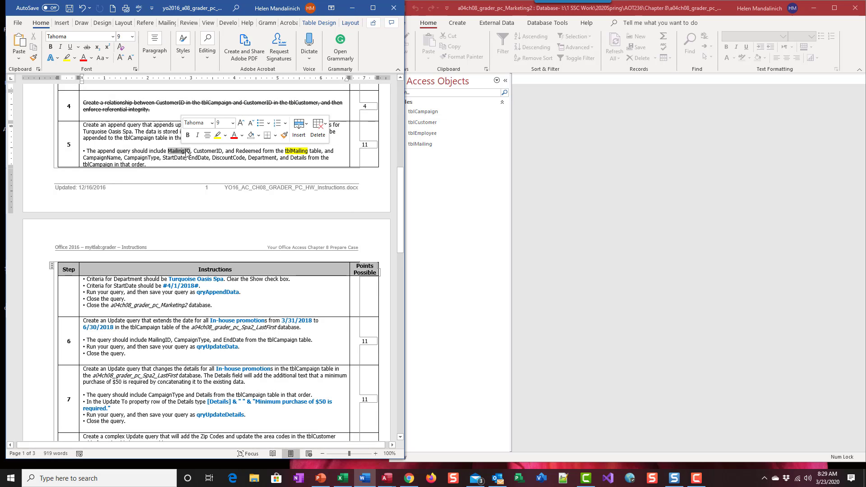
click(225, 135)
click(229, 149)
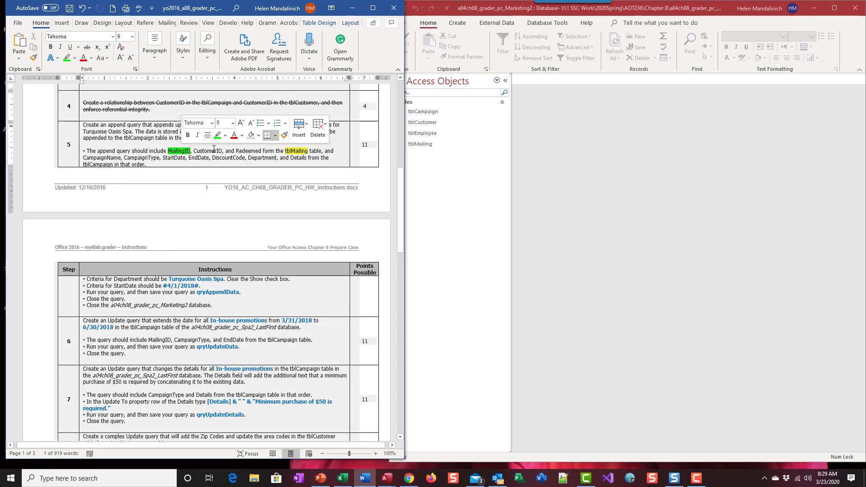
double_click(207, 151)
click(248, 136)
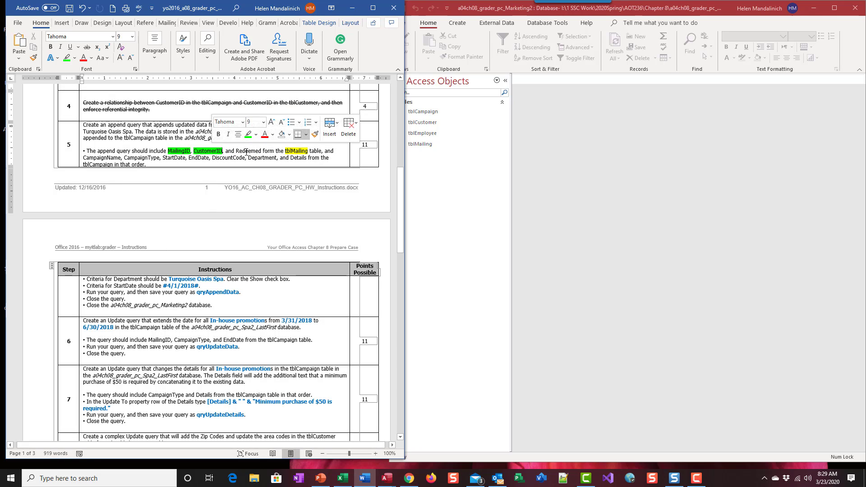
double_click(248, 151)
click(282, 137)
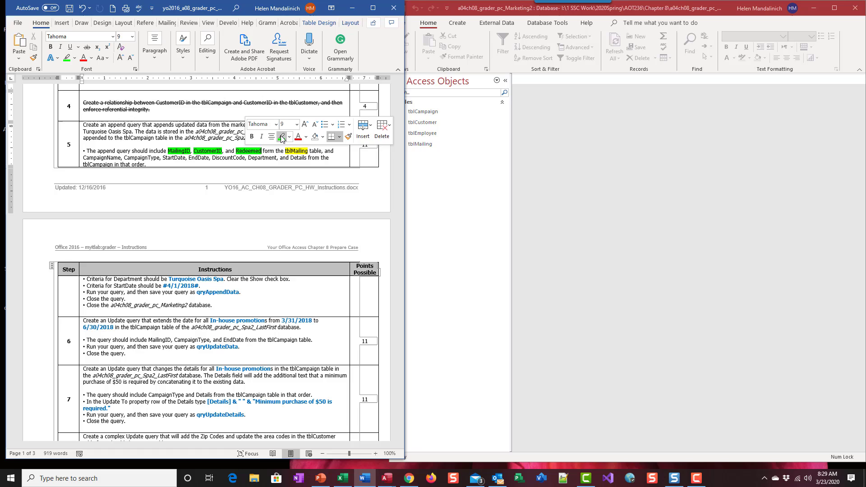
click(101, 159)
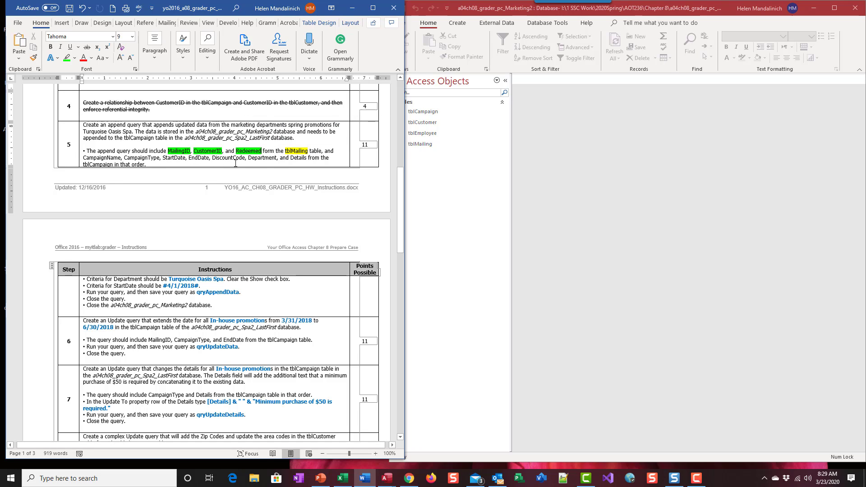
Highlight the table name tblCampaign in yellow.
click(83, 165)
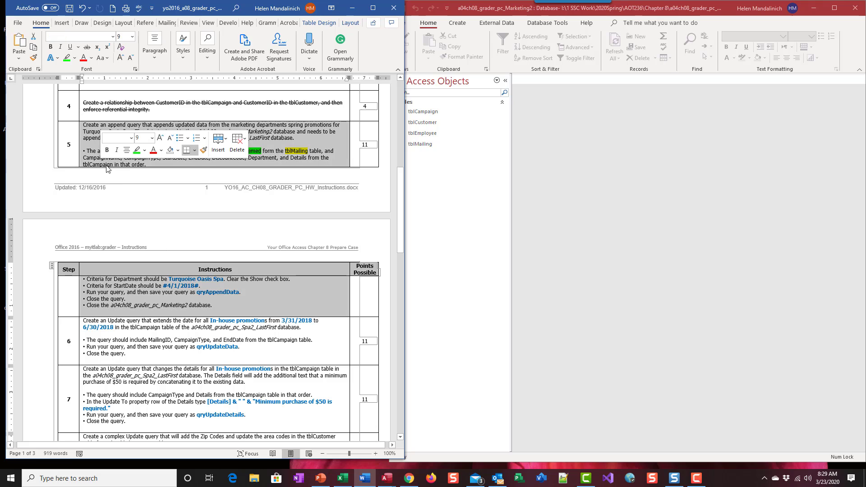
double_click(97, 164)
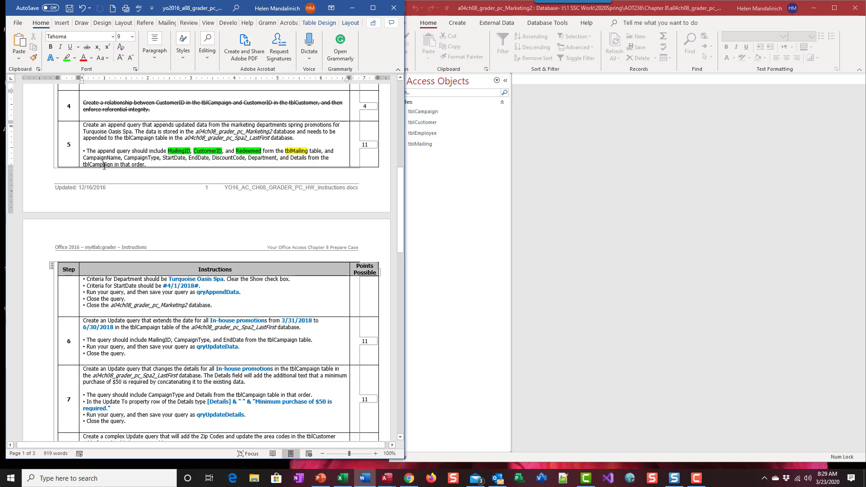
click(147, 150)
click(141, 163)
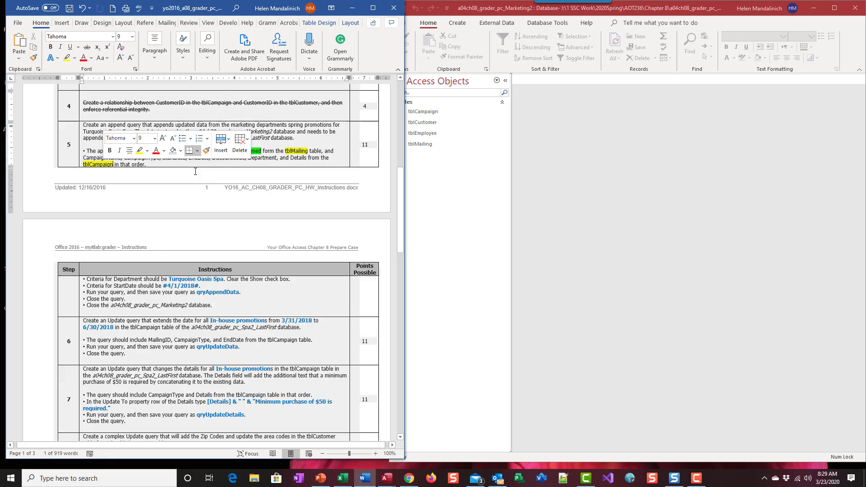
click(292, 159)
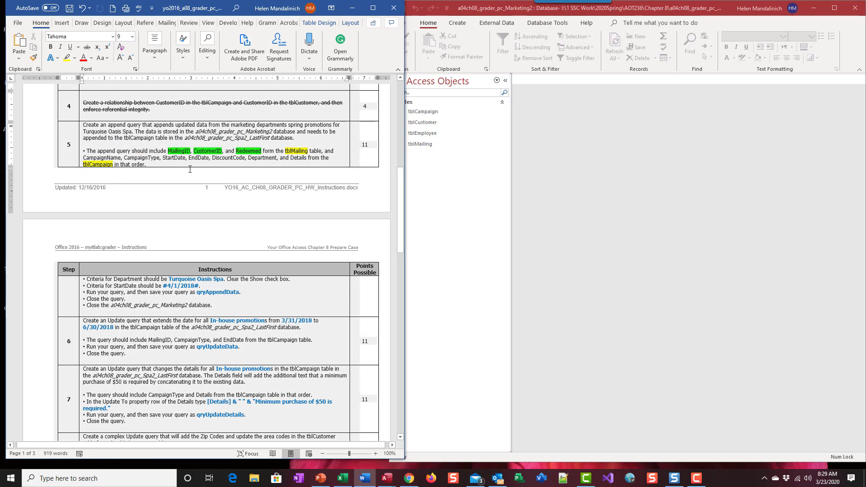
Highlight CampaignName, CampaignType and StartDate in green.
double_click(121, 159)
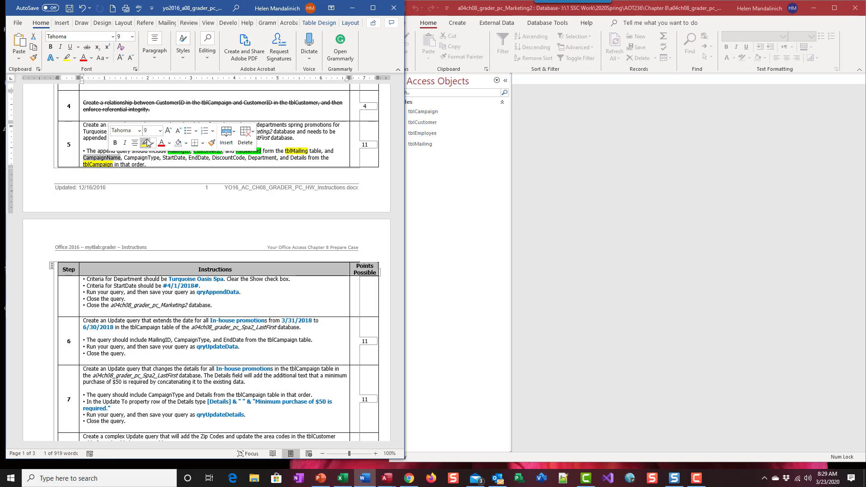
click(151, 144)
click(152, 162)
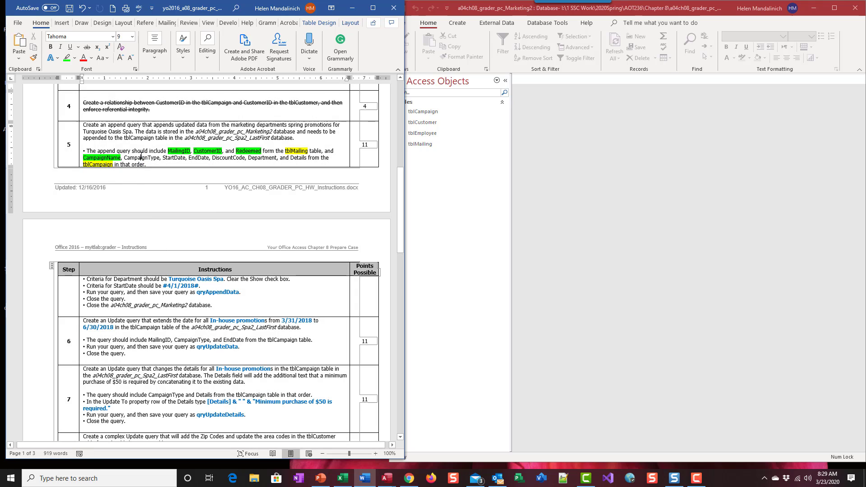
double_click(141, 158)
click(176, 140)
click(176, 158)
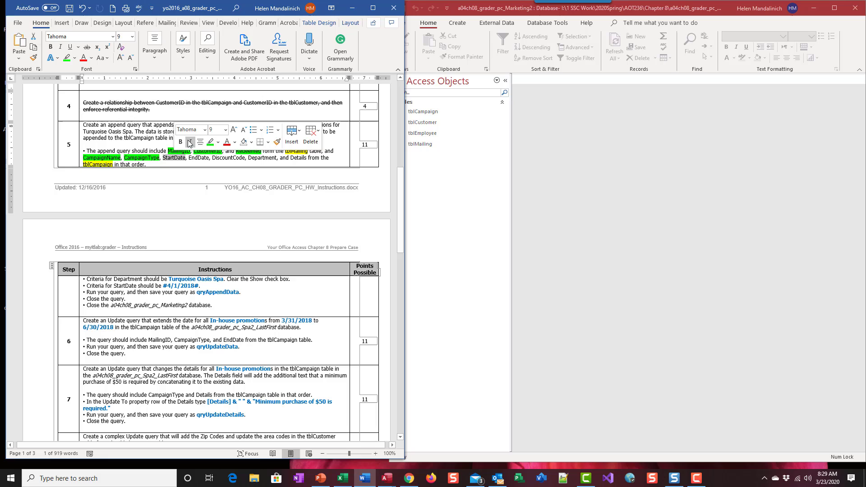
click(210, 141)
click(195, 157)
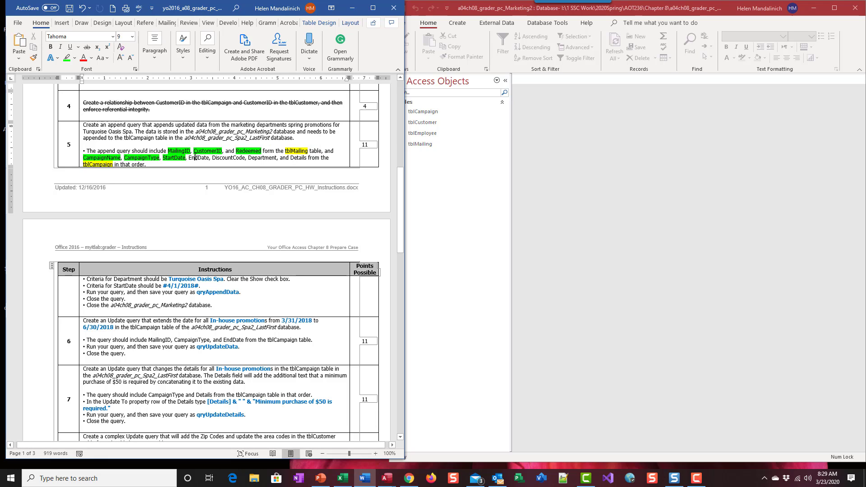
Highlight EndDate, DiscountCode, Department and Details in green.
drag(195, 158, 245, 158)
click(232, 142)
click(230, 159)
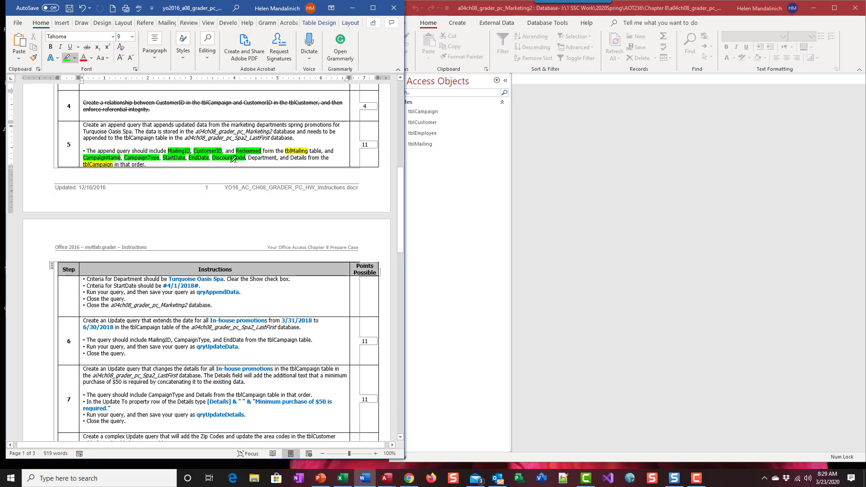
drag(263, 152, 277, 153)
double_click(263, 157)
double_click(305, 156)
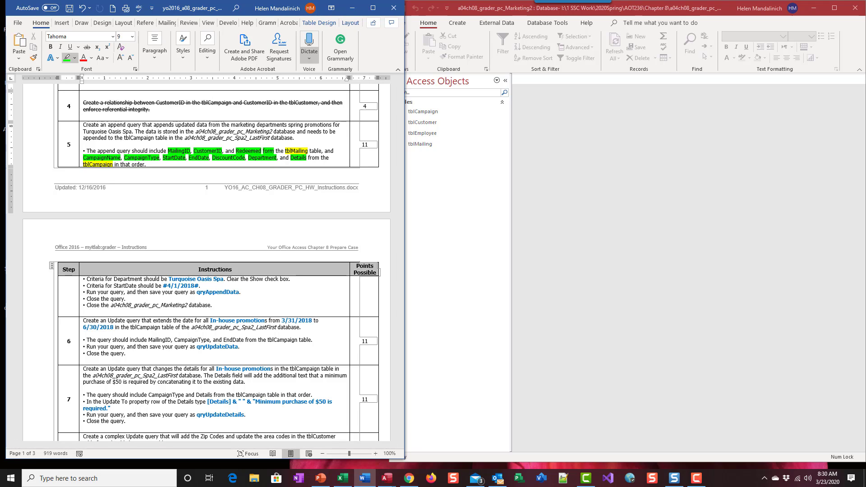
Start a new query design containing tblCampaign and tblMailing.
click(511, 123)
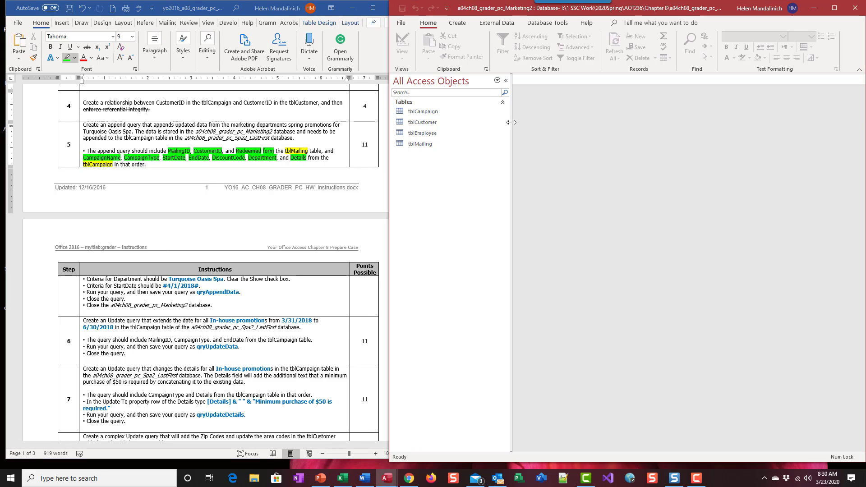
click(505, 81)
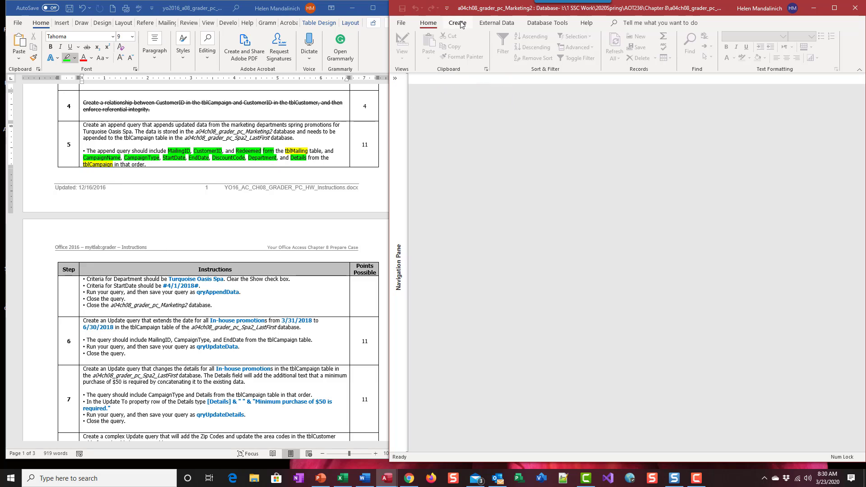
click(457, 23)
click(531, 49)
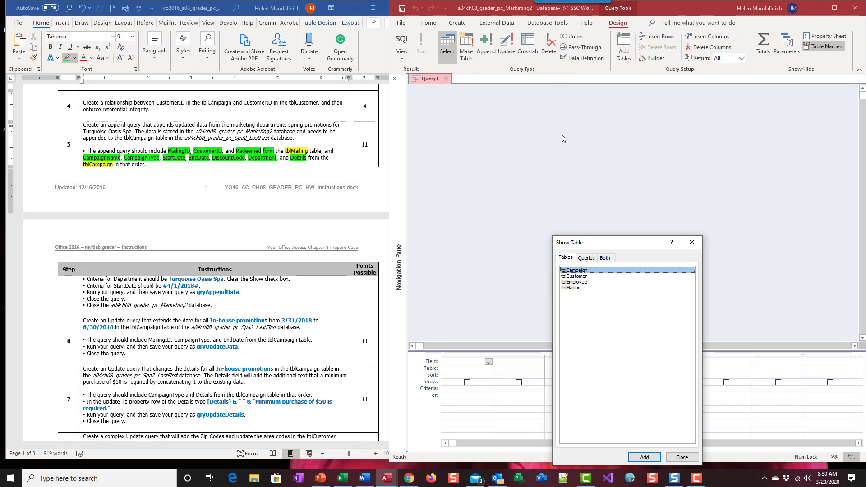
drag(618, 247, 617, 154)
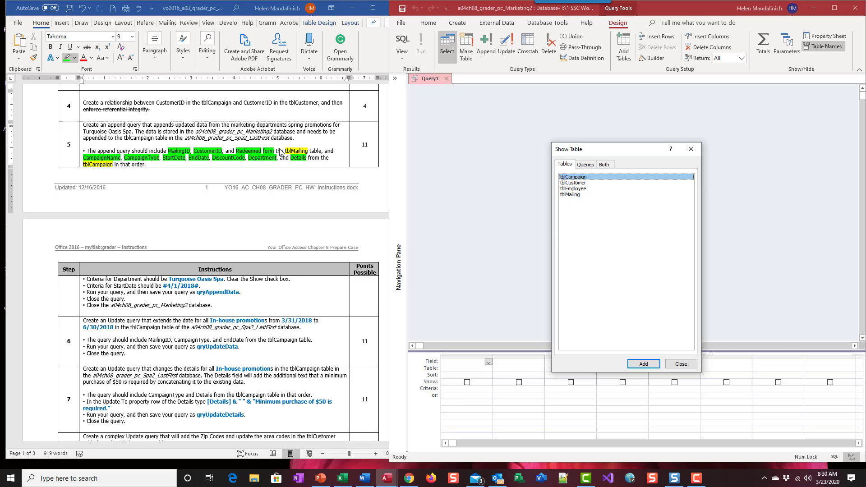
double_click(596, 178)
double_click(570, 194)
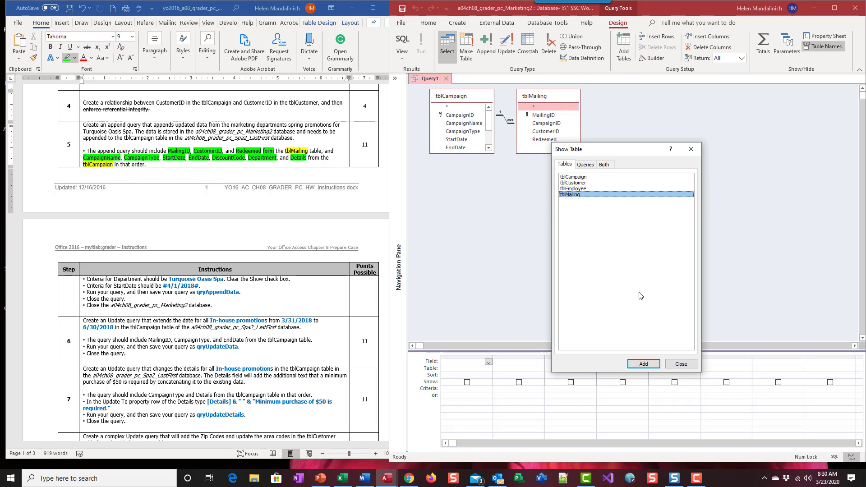
click(681, 364)
Place tblMailing left of tblCampaign, enlarge tblCampaign fully, and raise the design grid.
drag(554, 92, 430, 145)
drag(450, 100, 568, 105)
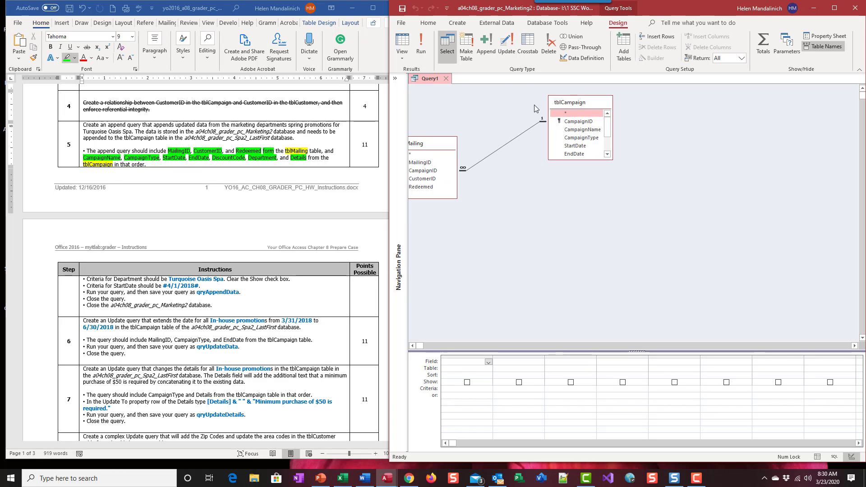
drag(435, 144, 464, 103)
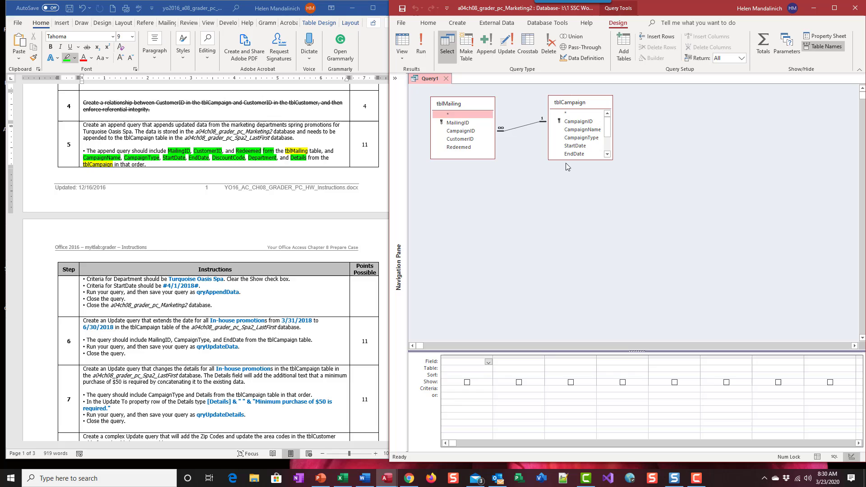
drag(573, 159, 572, 206)
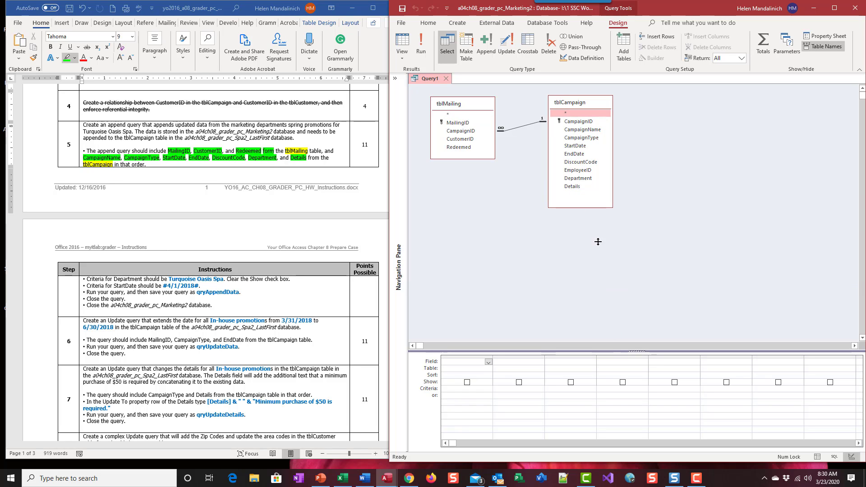
drag(596, 242, 595, 242)
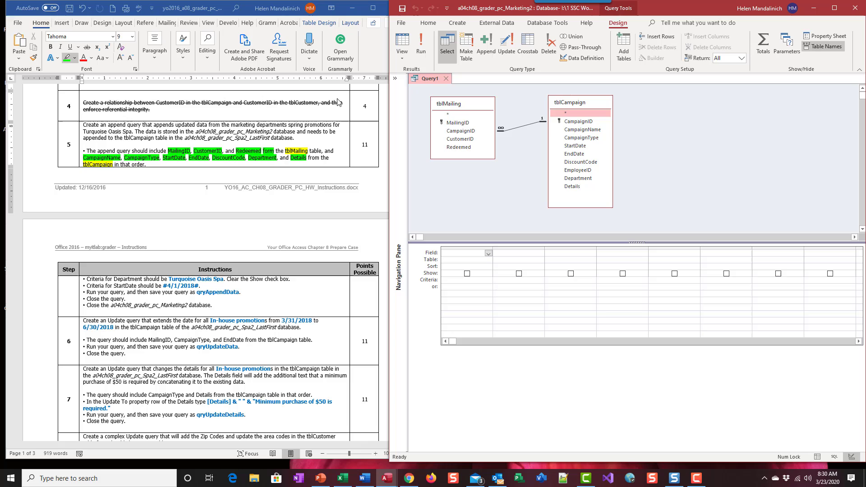
Add MailingID, CustomerID, Redeemed, CampaignName, CampaignType, StartDate, EndDate, DiscountCode, Department, Details to the grid.
double_click(456, 123)
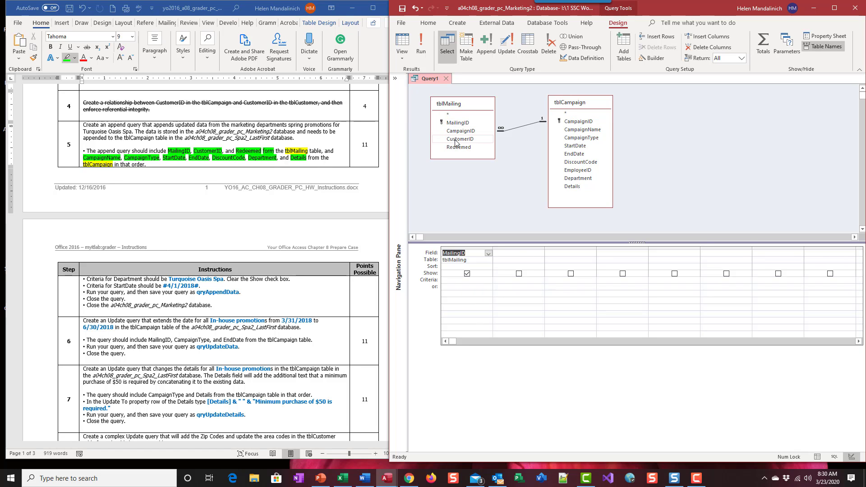
double_click(458, 138)
double_click(457, 147)
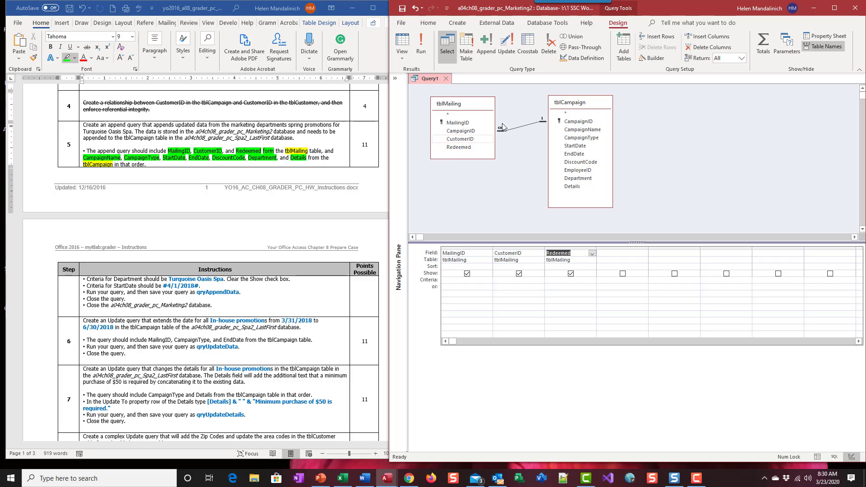
double_click(604, 130)
double_click(602, 138)
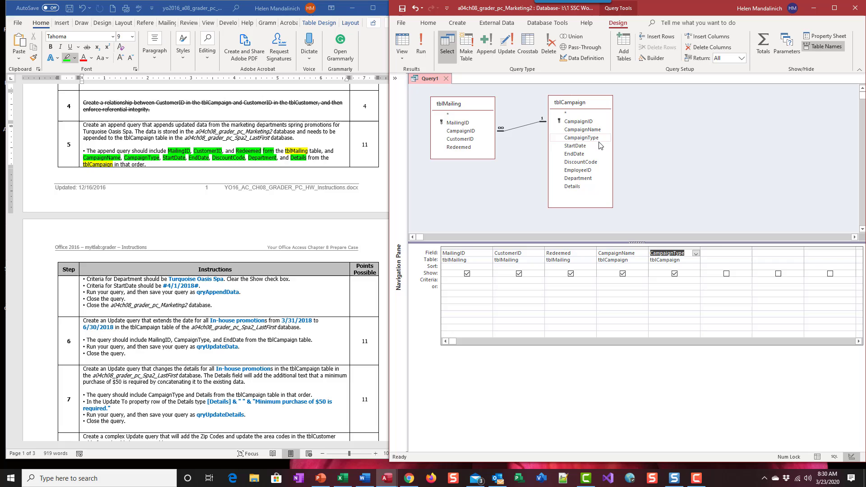
double_click(593, 146)
double_click(594, 154)
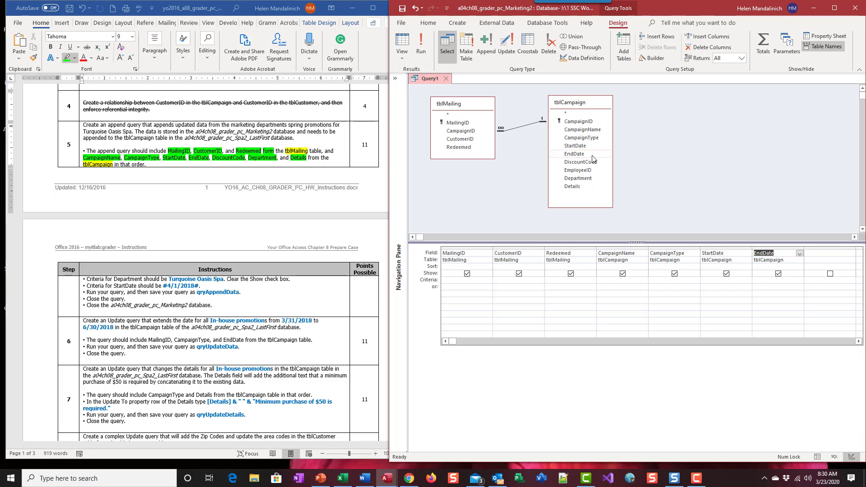
click(600, 164)
double_click(600, 164)
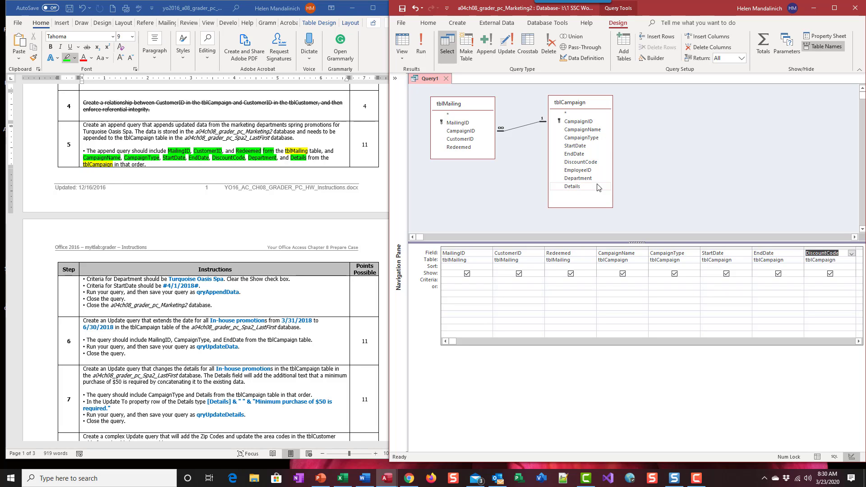
double_click(596, 180)
double_click(592, 187)
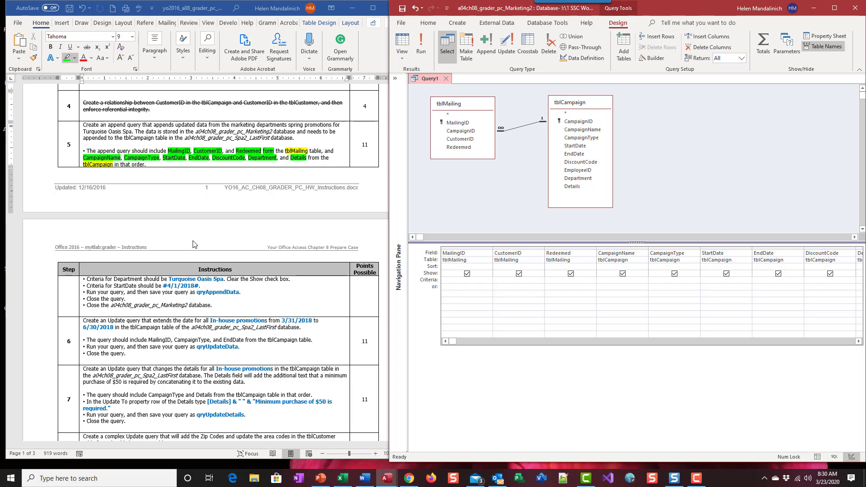
scroll(225, 307, down, 1)
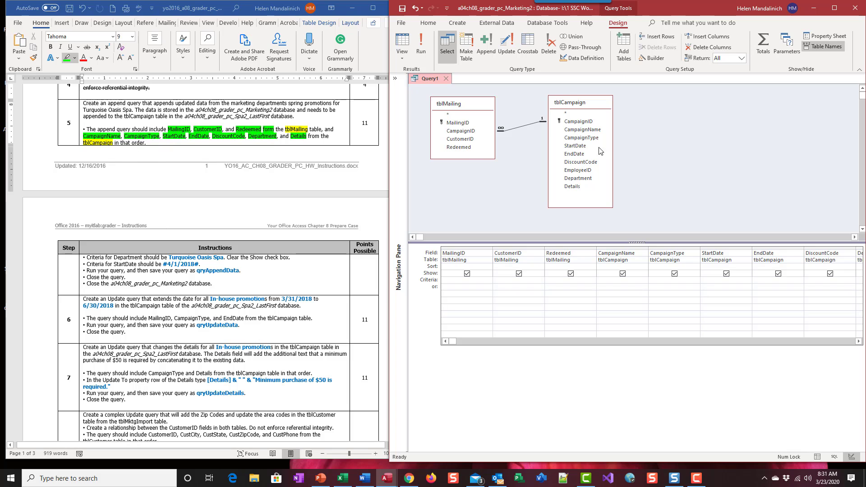
click(421, 45)
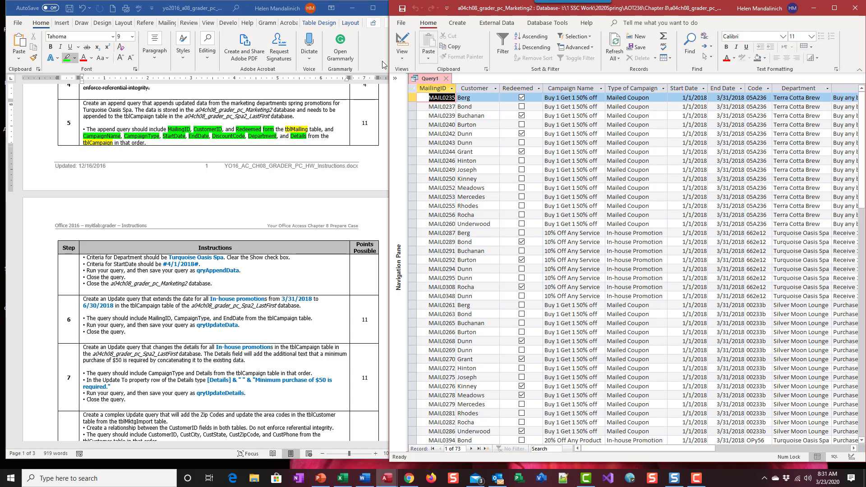
click(400, 42)
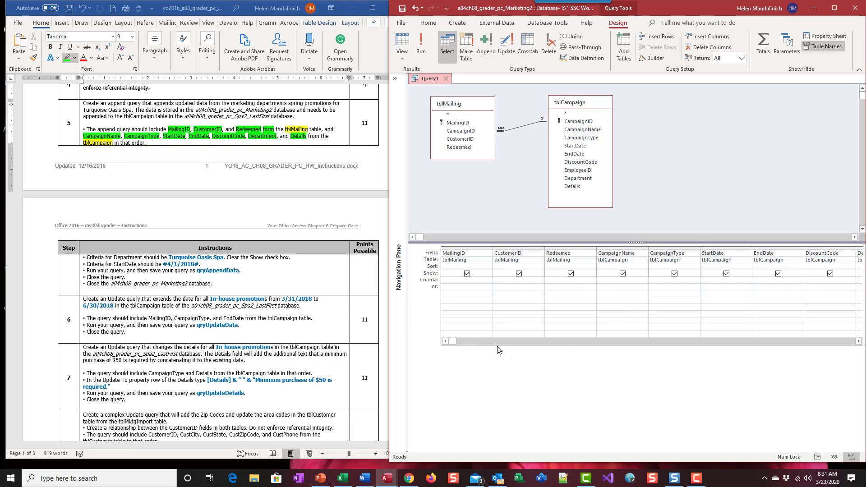
Scroll the grid right and begin the Department criterion 'Turquoise Oasis Spa'.
click(859, 341)
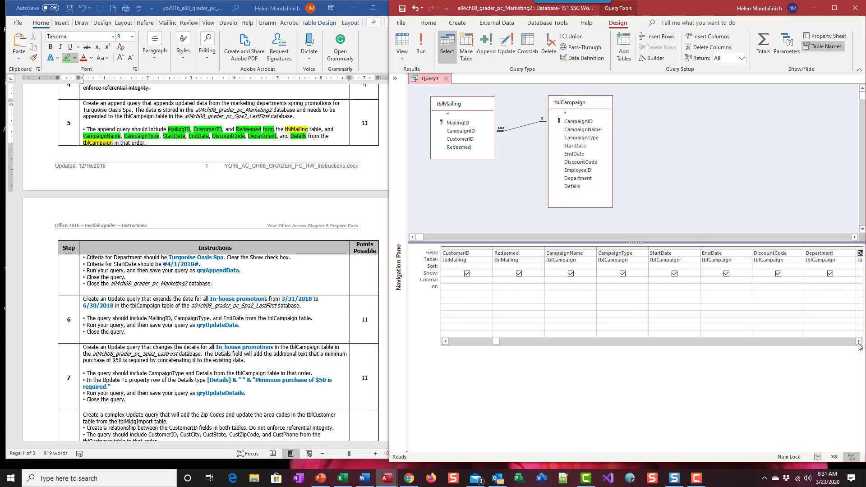
click(859, 341)
click(858, 342)
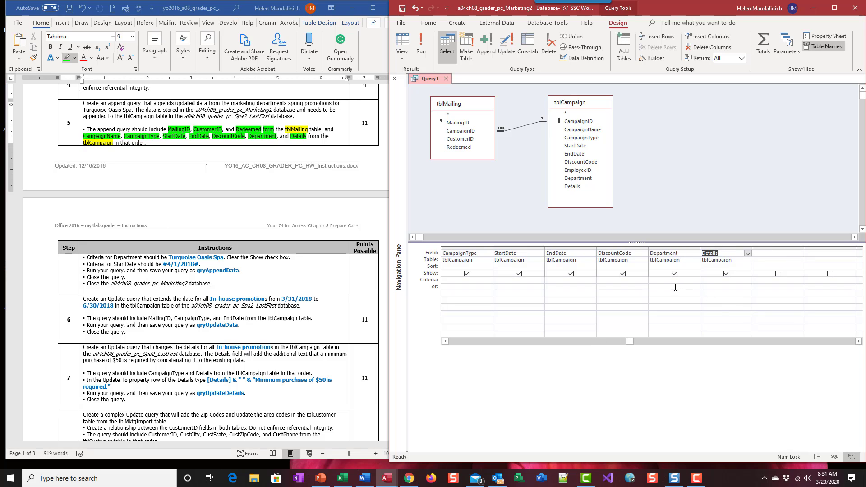
click(672, 282)
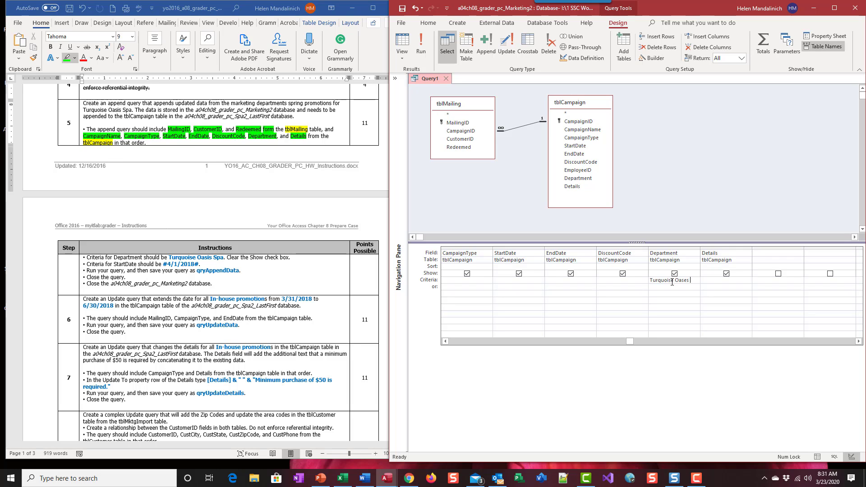
Complete the Department criterion 'Turquoise Oasis Spa', verify it in Zoom, then select Word's next instruction.
text(pa)
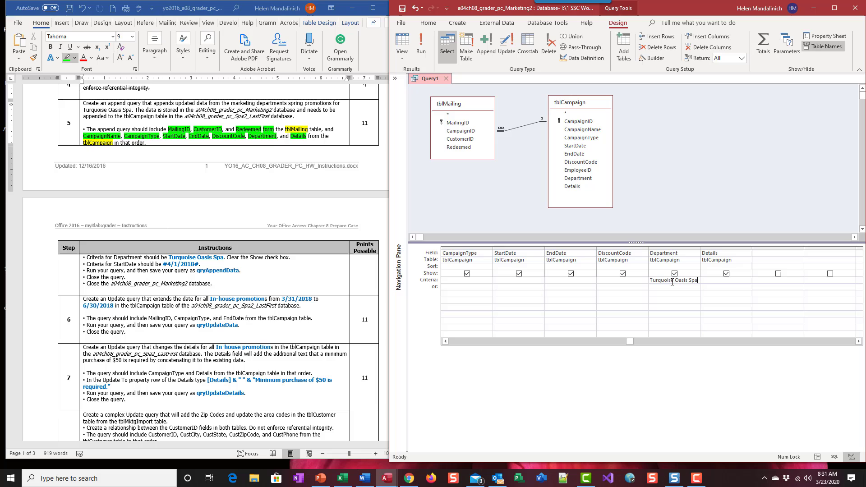
key(Tab)
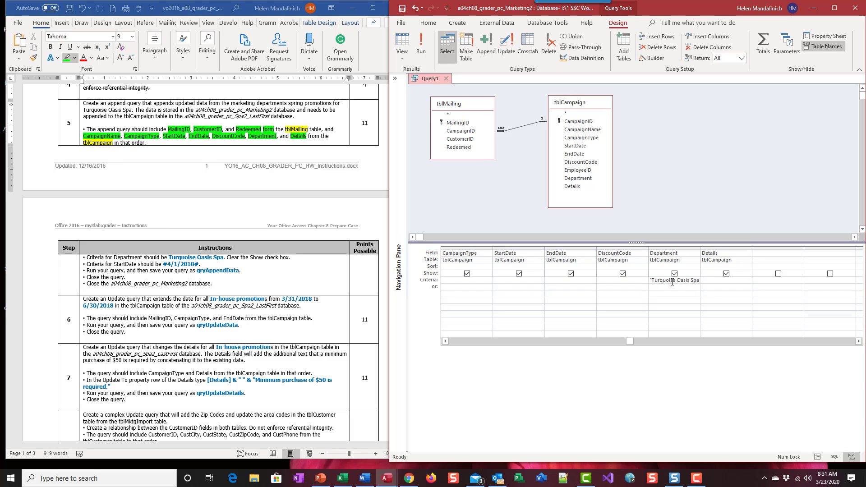
right_click(680, 276)
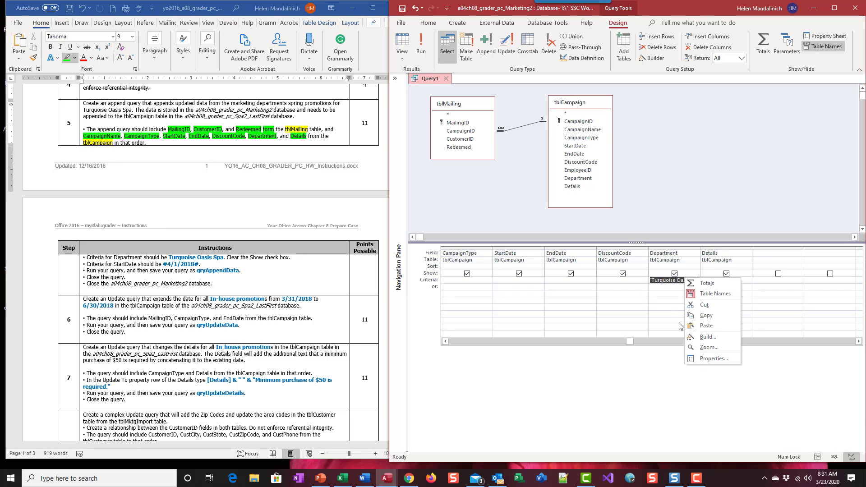
click(687, 346)
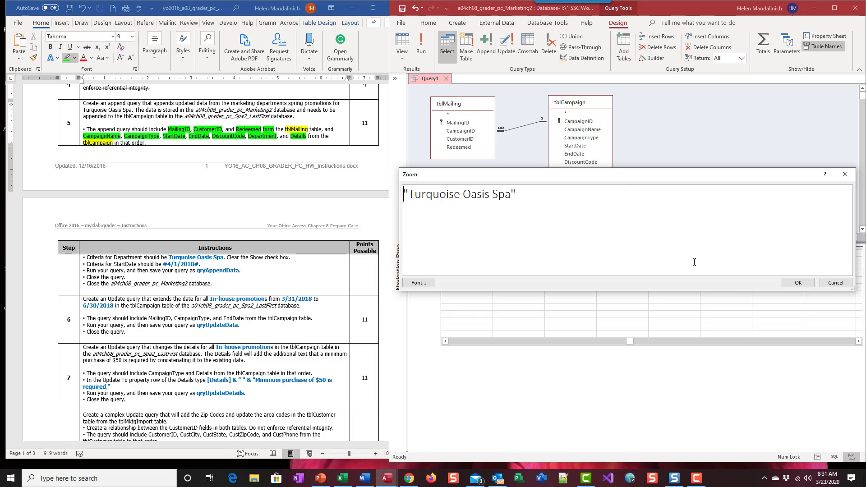
click(796, 286)
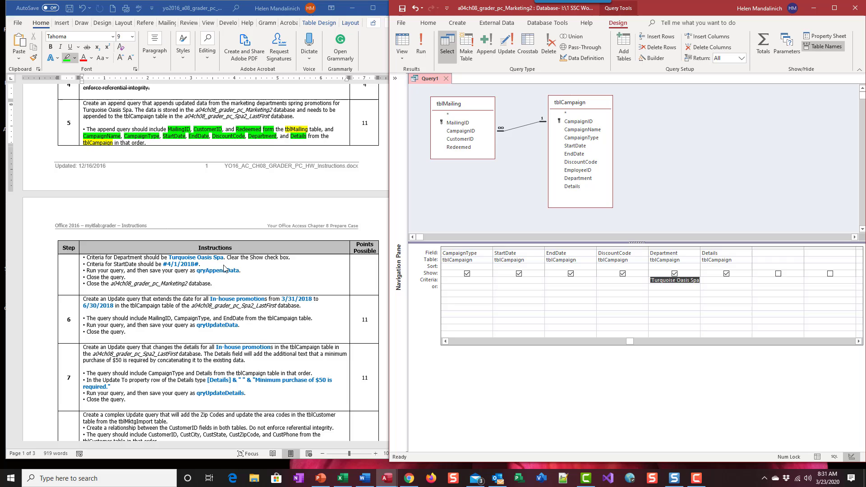
click(289, 266)
drag(290, 257, 226, 256)
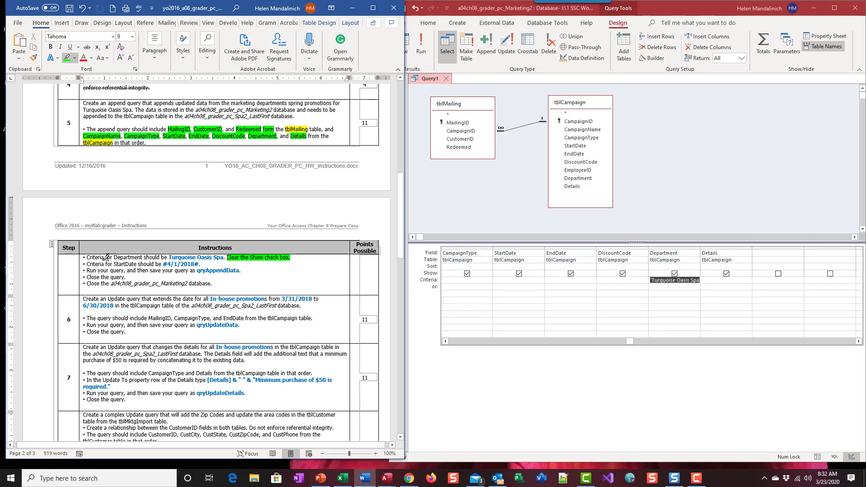
Strike through the finished Department criteria instruction in Word.
click(108, 93)
drag(86, 256, 225, 258)
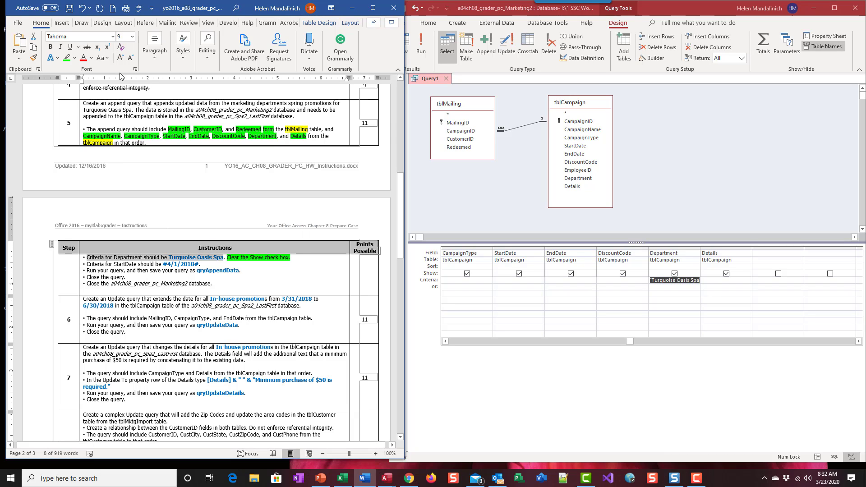
click(87, 46)
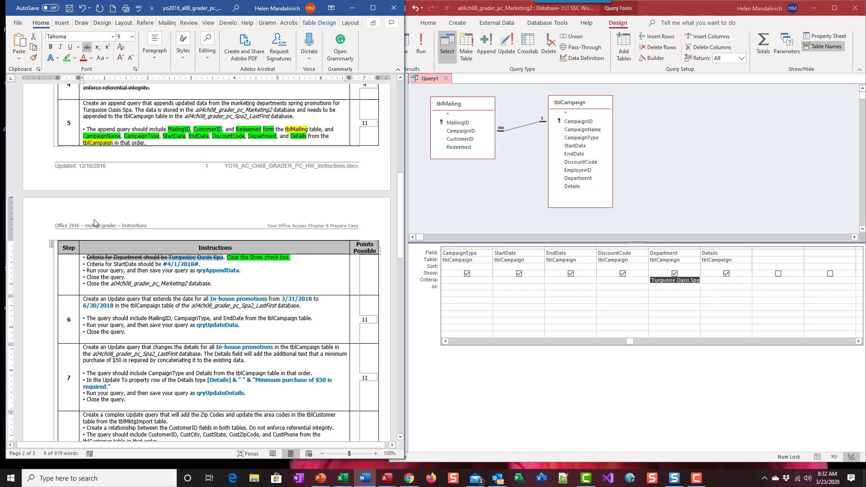
click(105, 261)
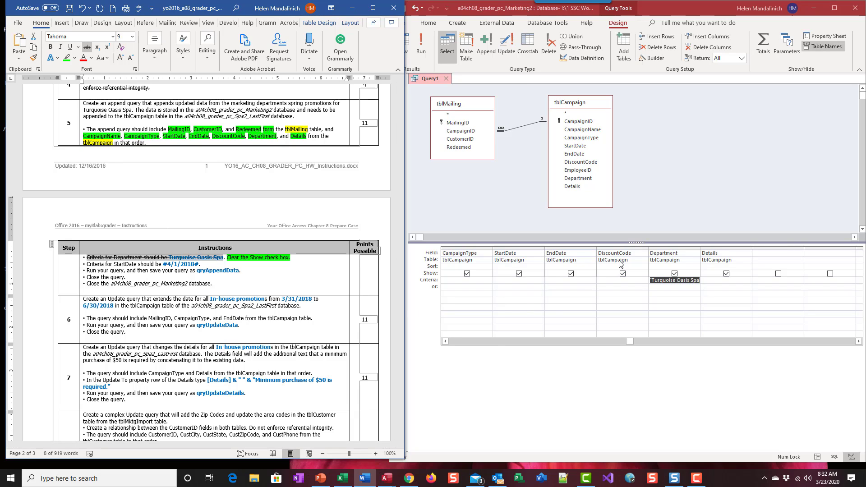
Set StartDate's criterion to 4/1/2018 and run the query.
click(513, 280)
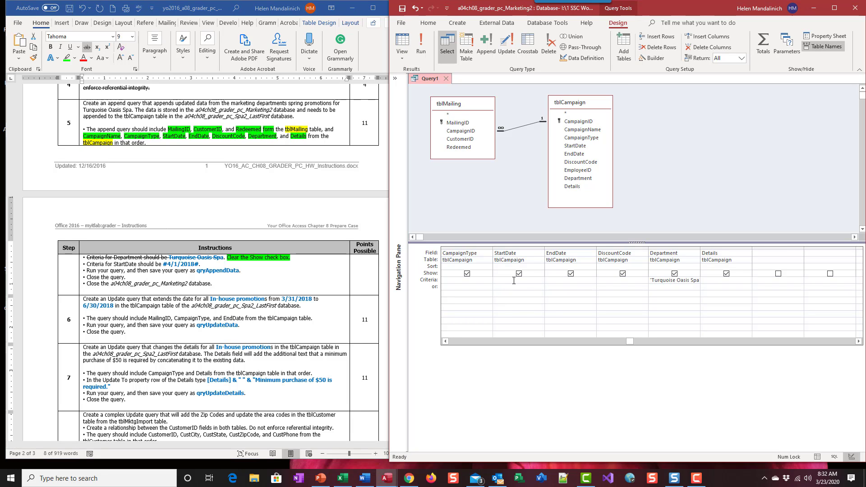
text(4/1/2018)
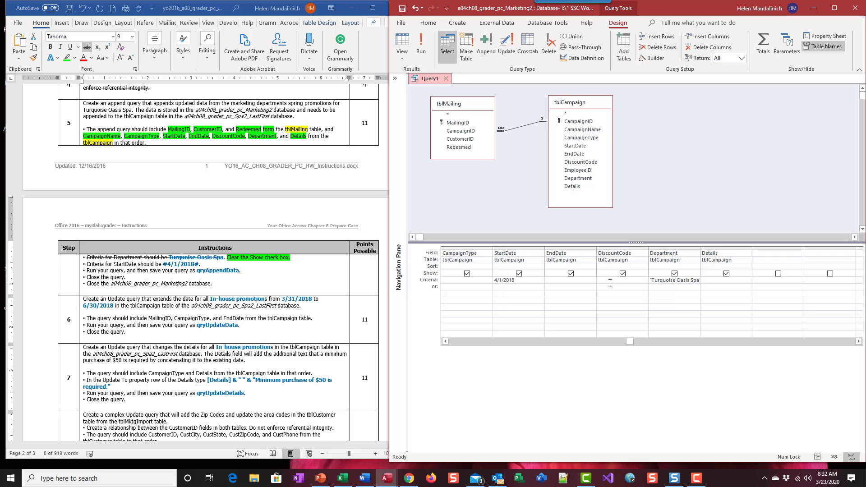
click(566, 281)
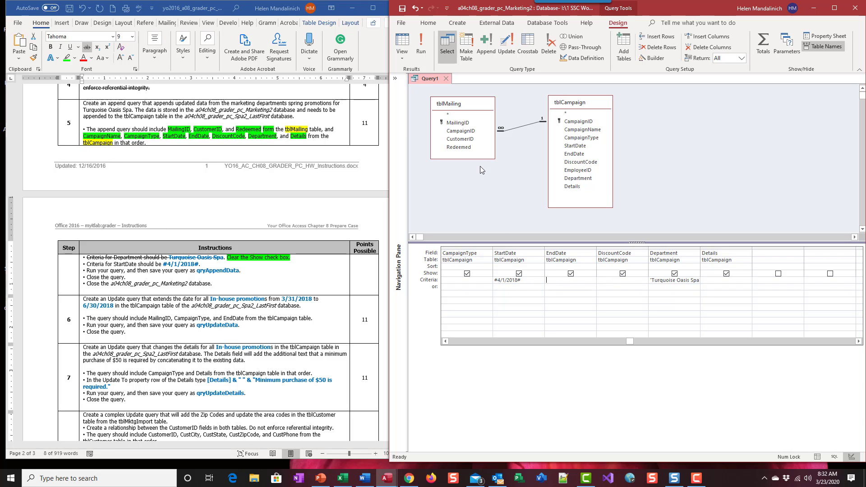
click(421, 45)
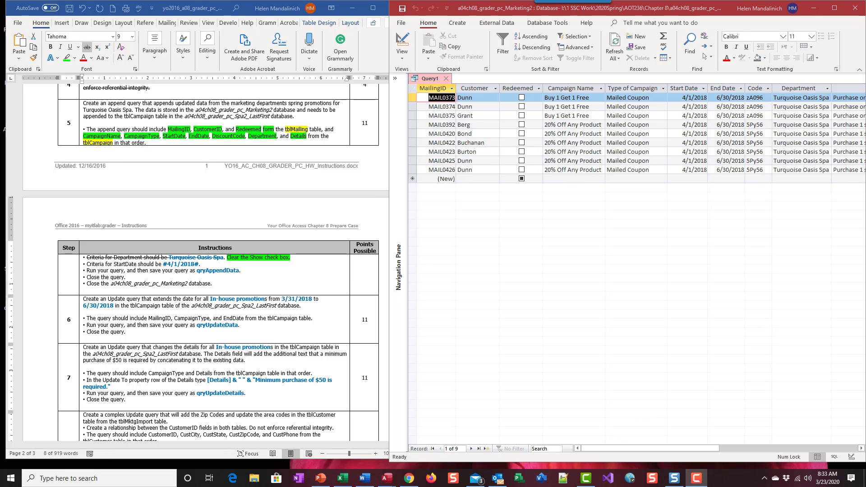
Clear Show for Department and preview the nine matching records again.
click(689, 103)
key(Home)
click(403, 43)
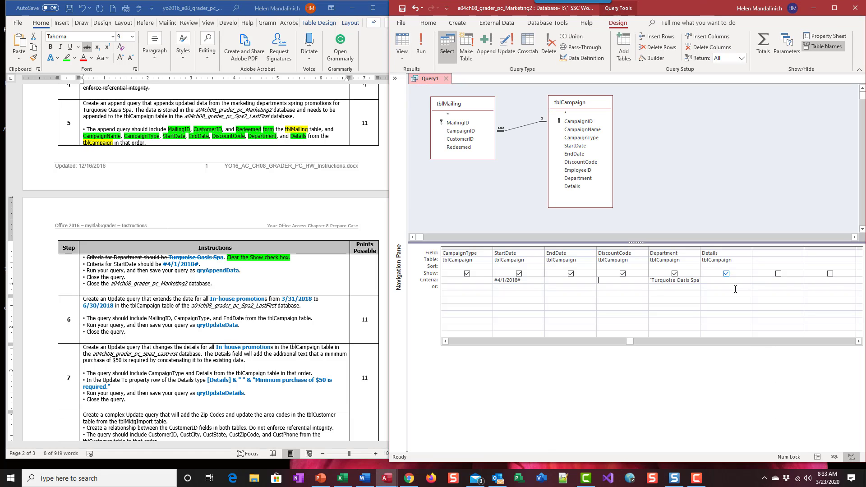
click(674, 273)
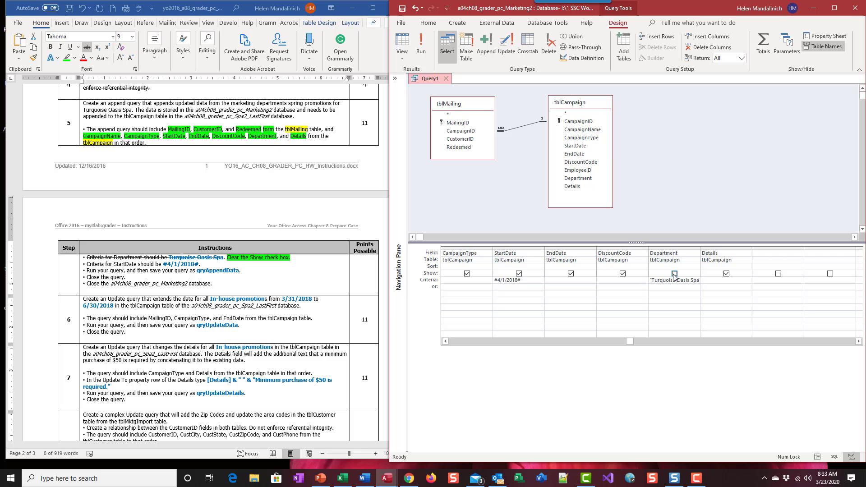
click(405, 43)
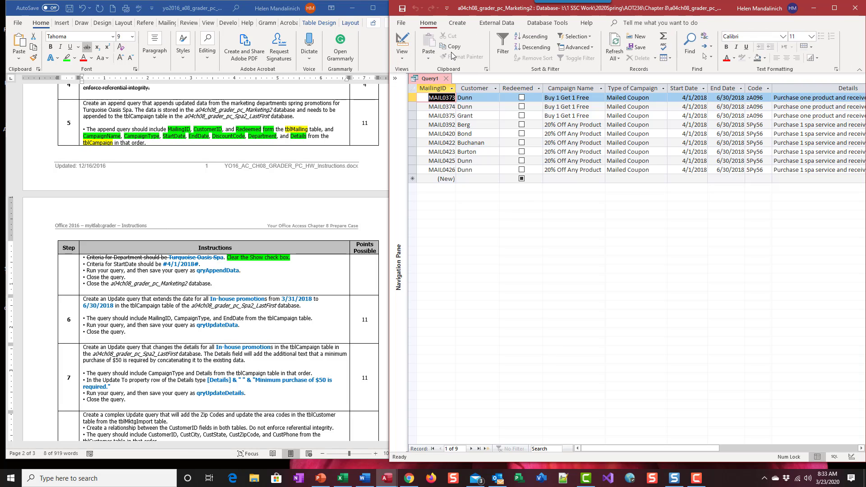
click(402, 41)
click(405, 41)
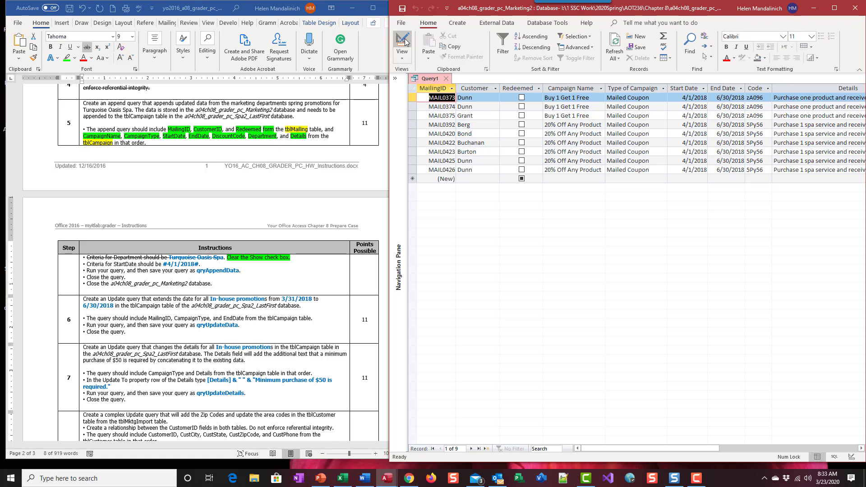
Dismiss the mail and Outlook notifications and return Query1 to Design view.
drag(640, 446, 658, 448)
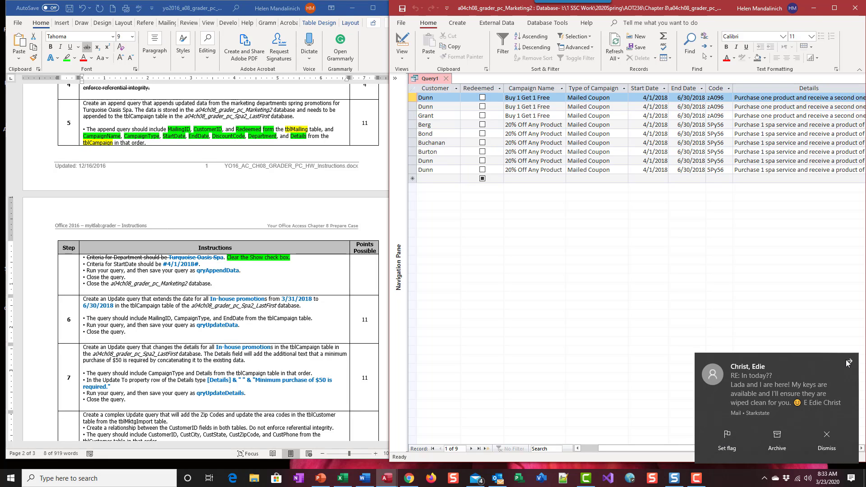
click(849, 362)
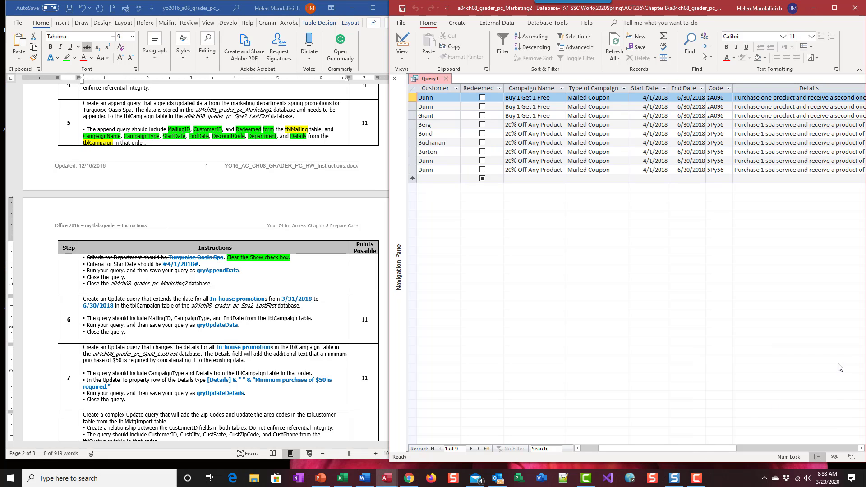
drag(682, 448, 715, 448)
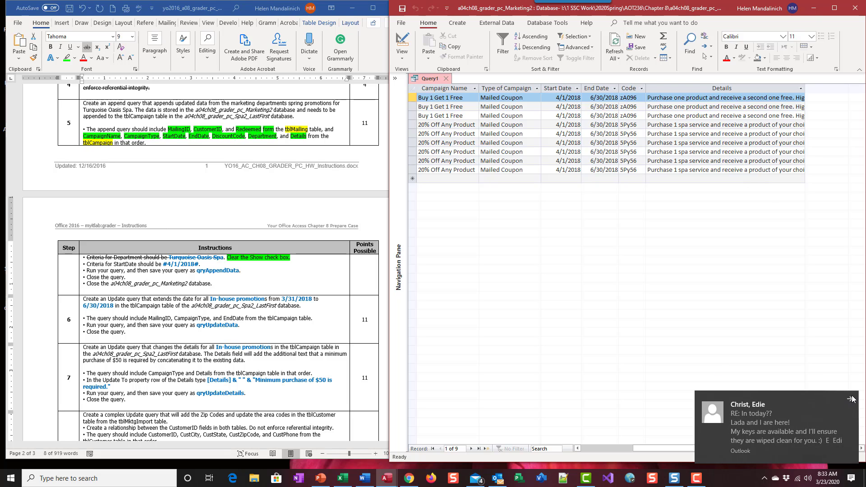
click(851, 400)
drag(676, 448, 622, 451)
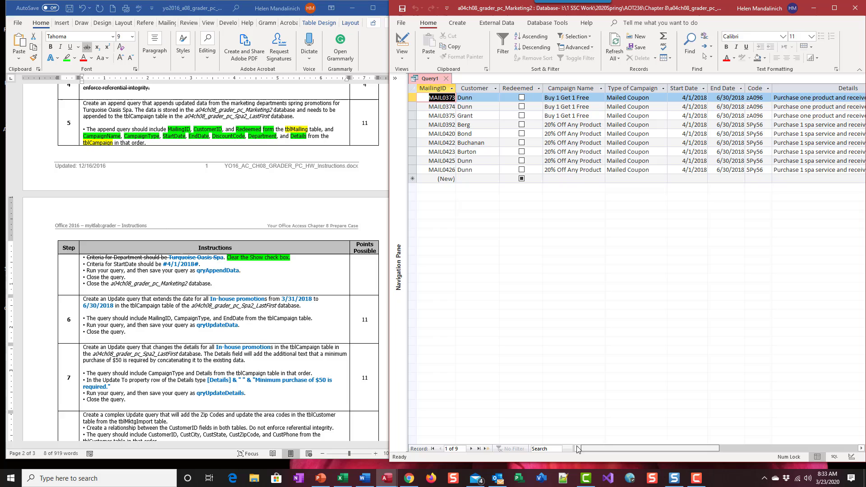
click(401, 42)
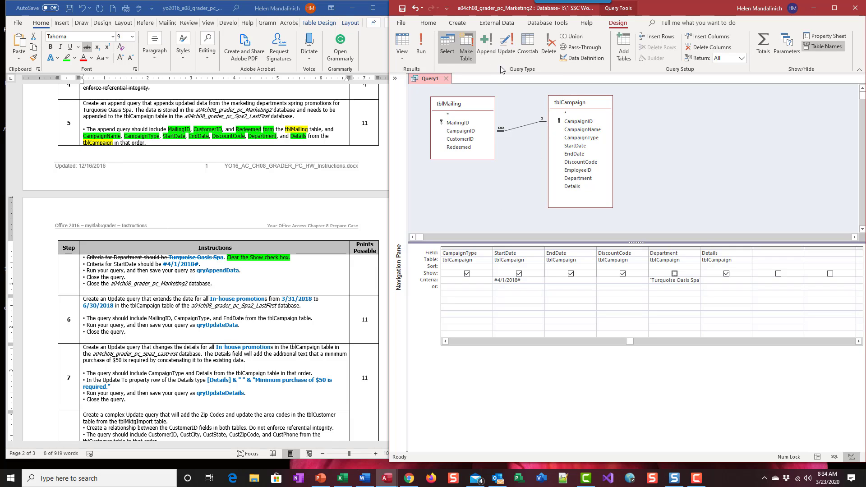
Make Query1 an append query to another database, browsing to the Chapter 8 folder.
click(487, 40)
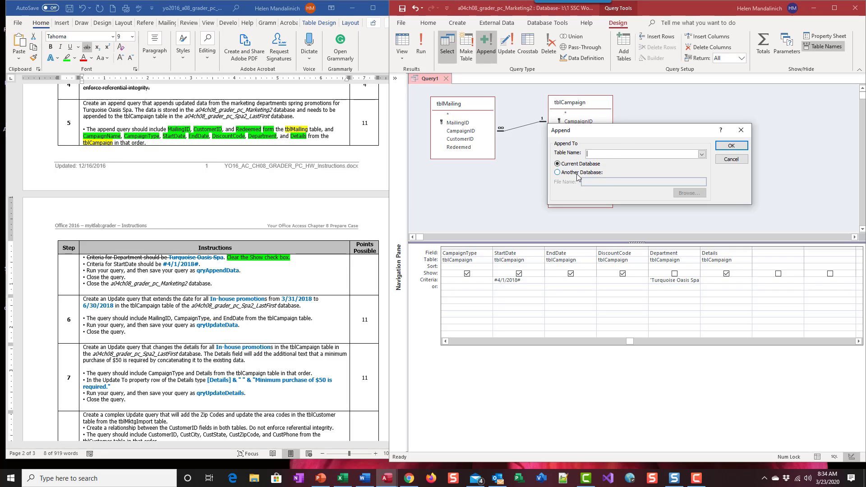
click(558, 172)
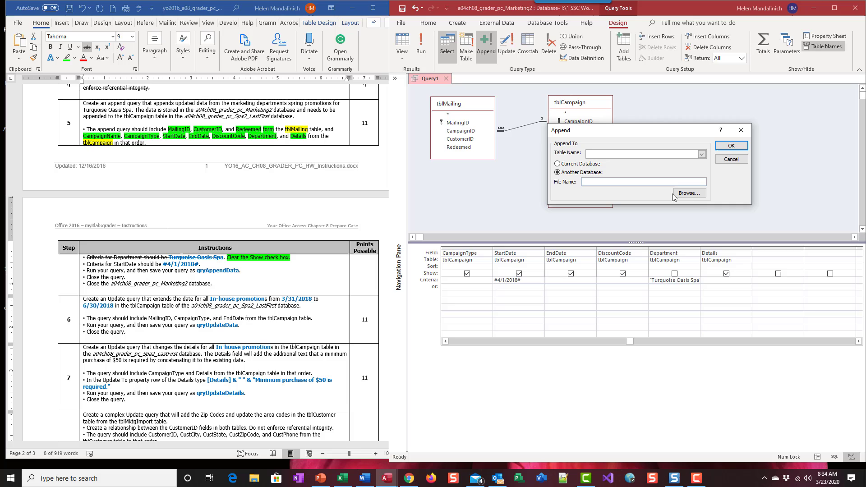
click(697, 194)
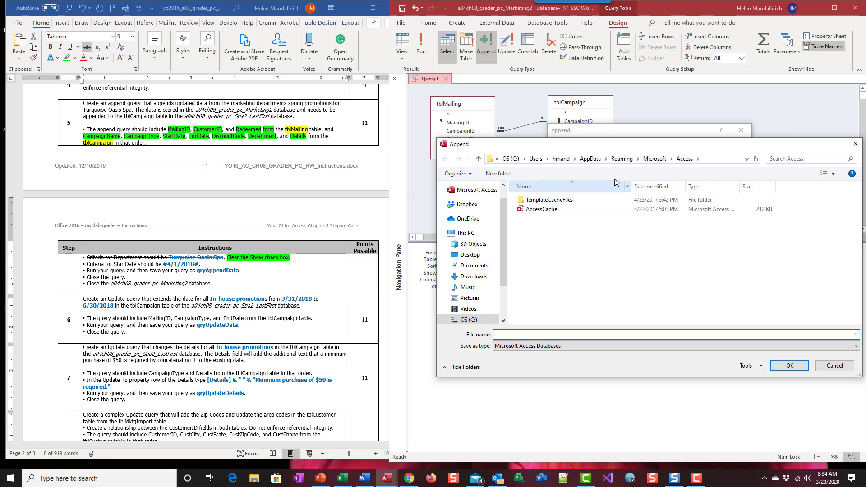
scroll(468, 275, down, 3)
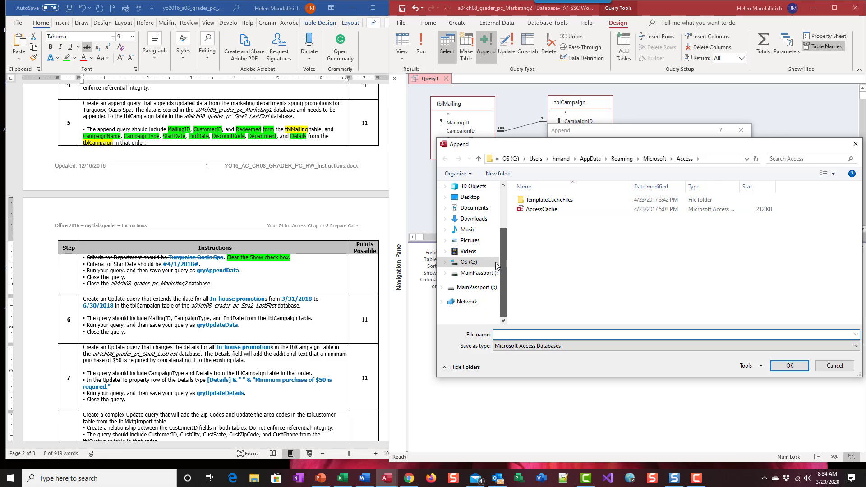
click(469, 276)
double_click(549, 200)
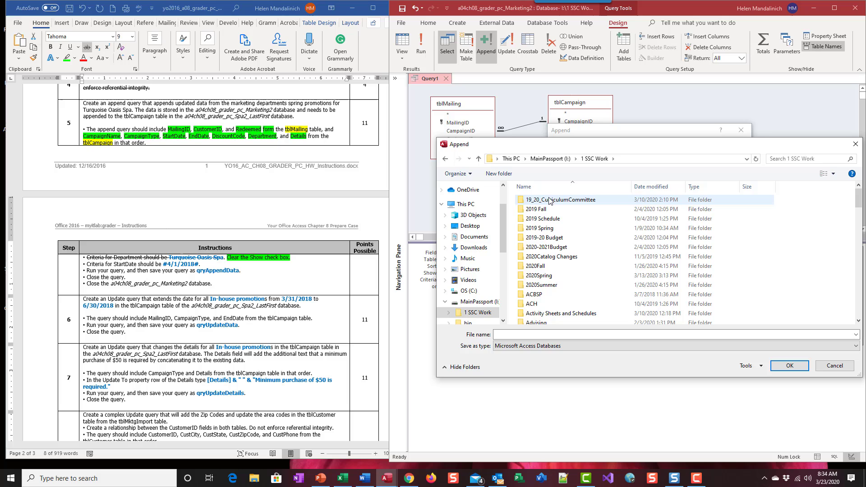
double_click(558, 275)
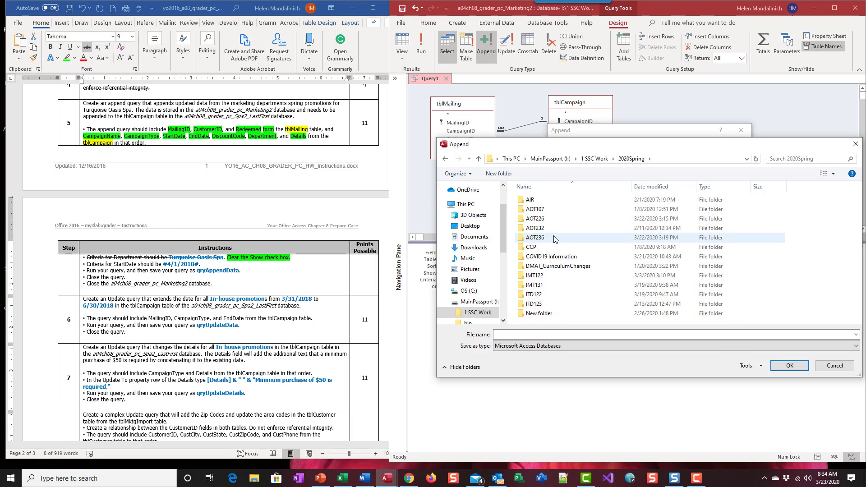
double_click(553, 237)
click(551, 257)
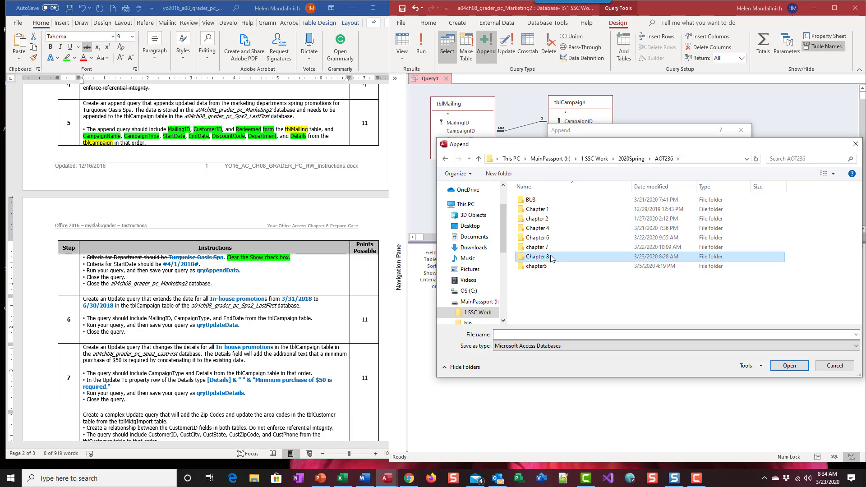
double_click(551, 257)
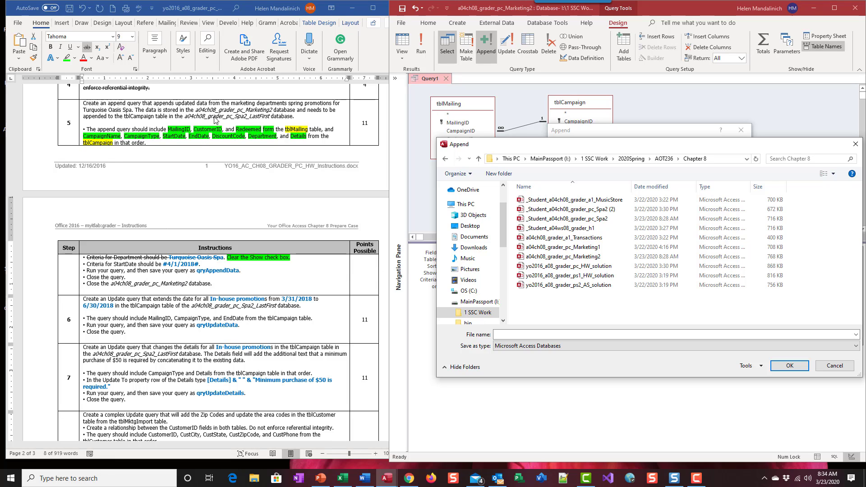
Choose _Student_a04ch08_grader_pc_Spa2 as the target database and tblCampaign as destination table.
double_click(591, 219)
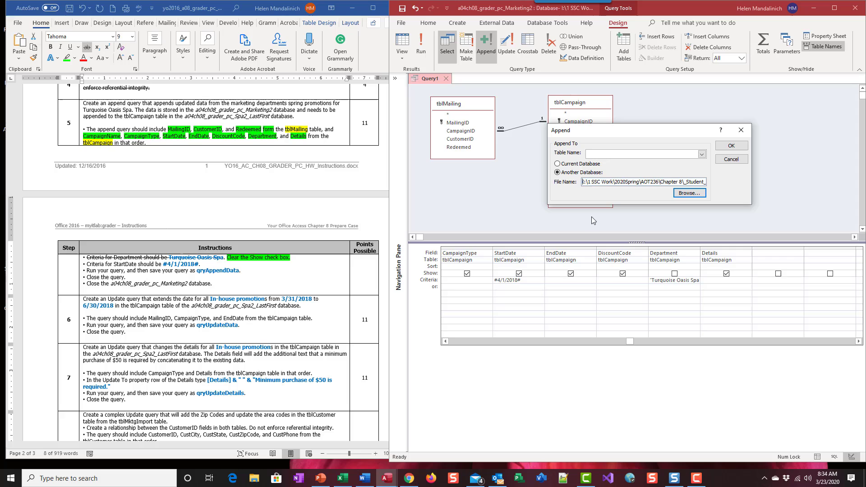
click(702, 155)
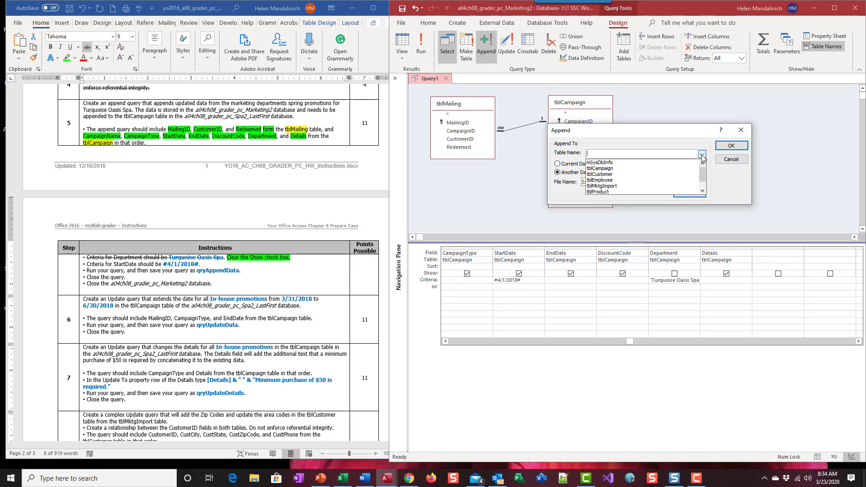
click(657, 169)
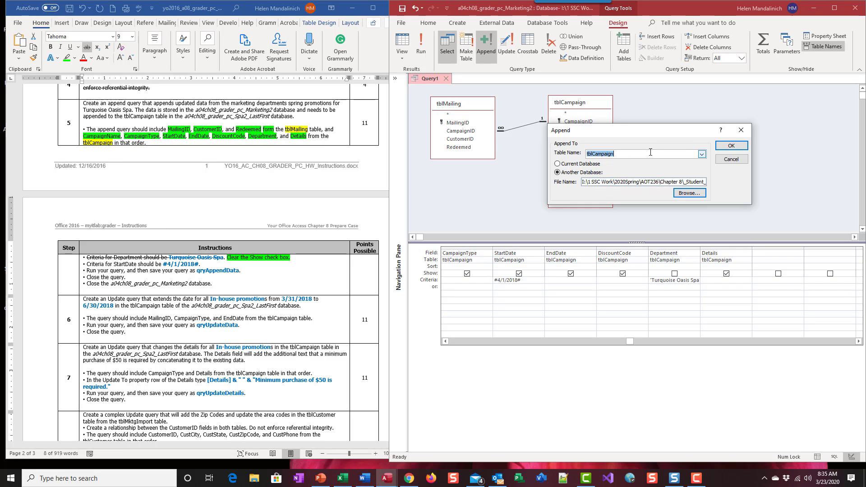
Run the append query and confirm appending the 9 rows into tblCampaign.
click(730, 147)
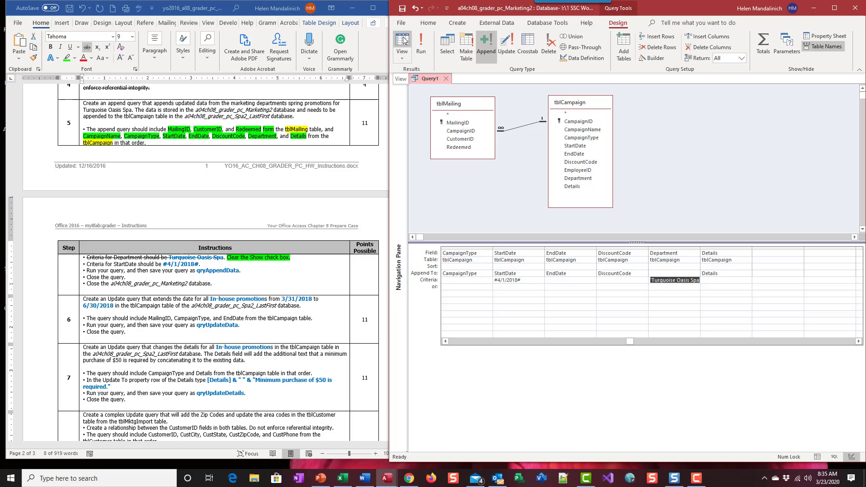
click(425, 41)
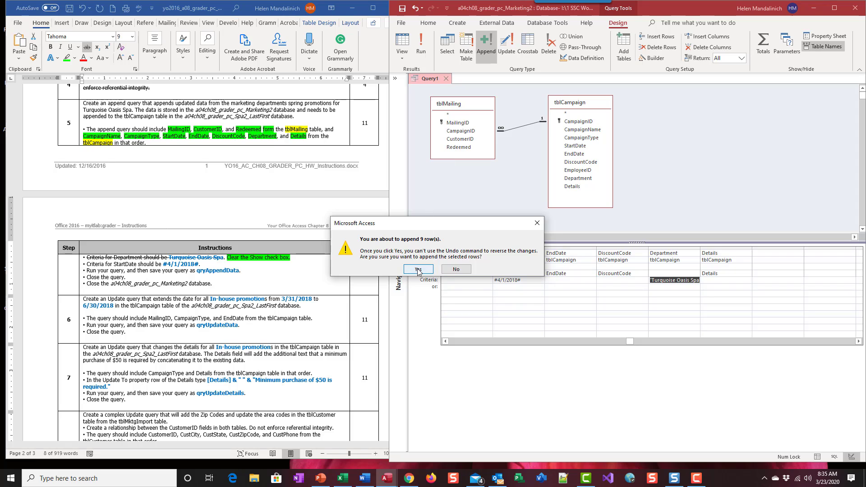
click(418, 268)
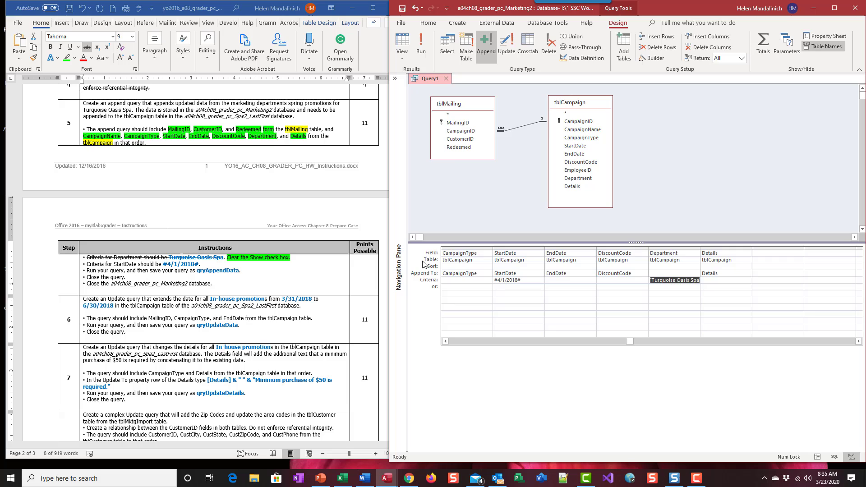
Save the query as qryAppendData and close it.
click(401, 9)
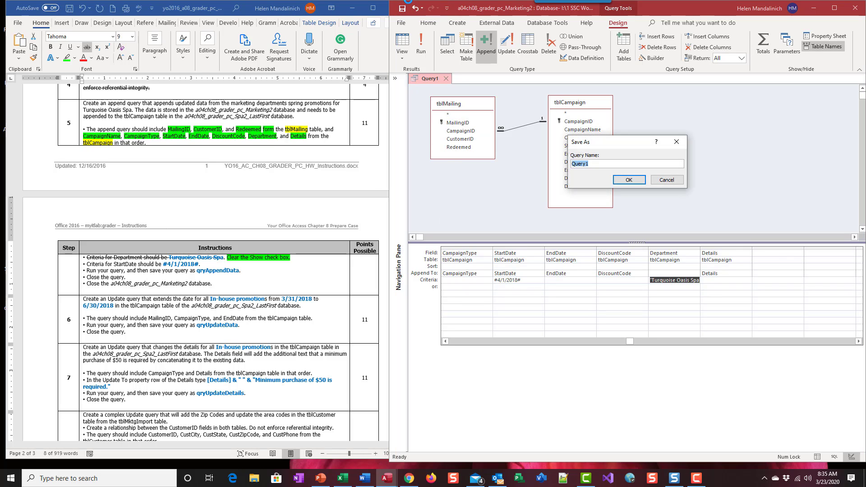
text(qryAppendData)
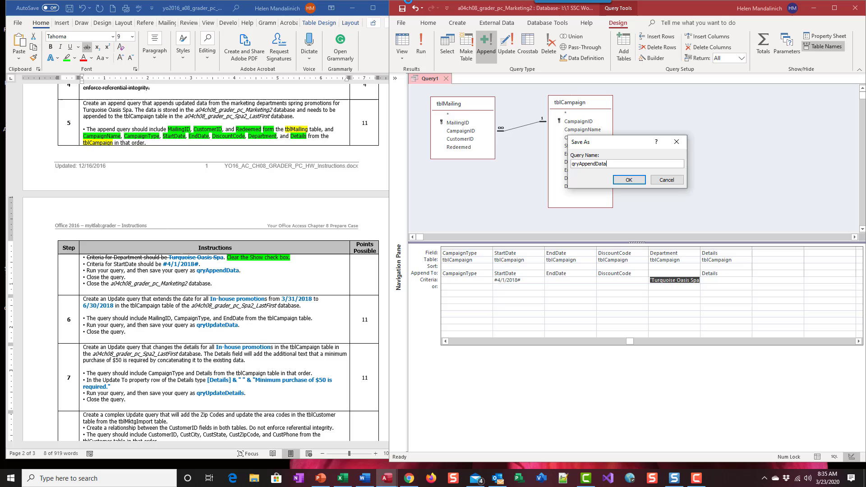
click(629, 180)
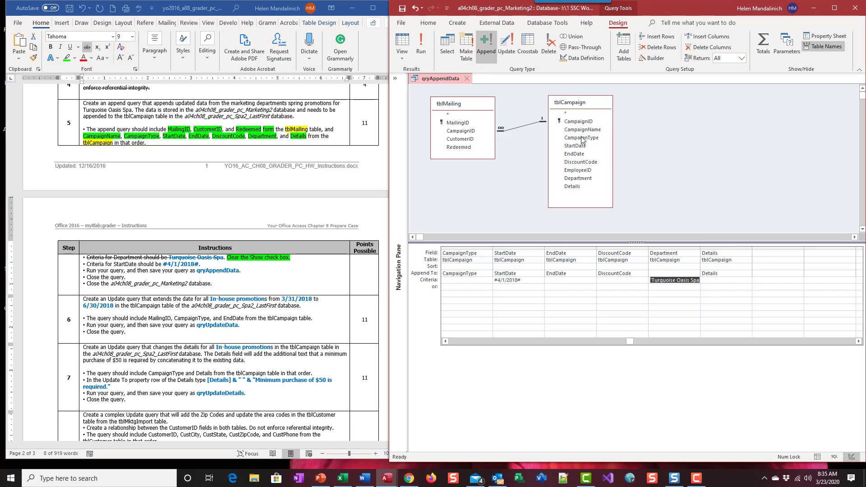
click(465, 78)
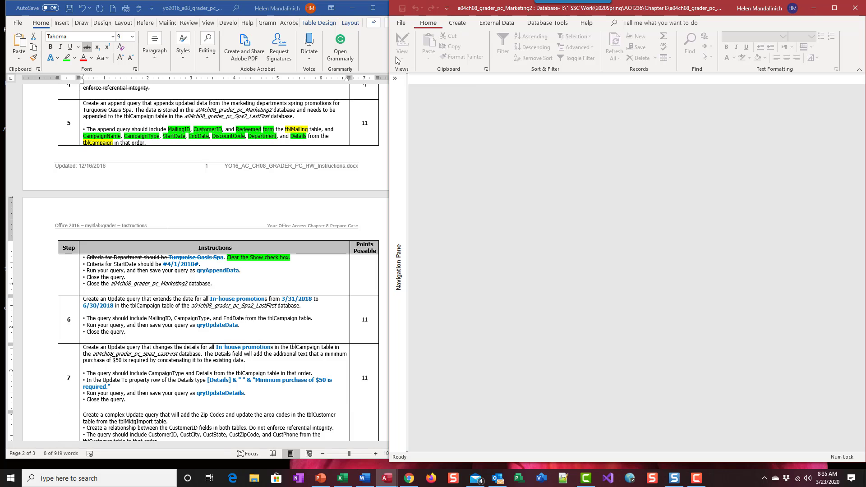
Close the Marketing2 database and open the recent Spa2 database.
click(401, 23)
click(421, 180)
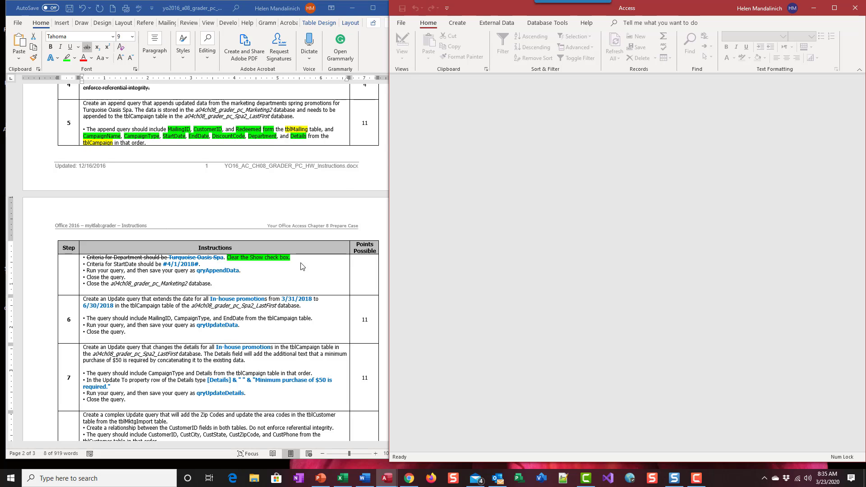
click(401, 22)
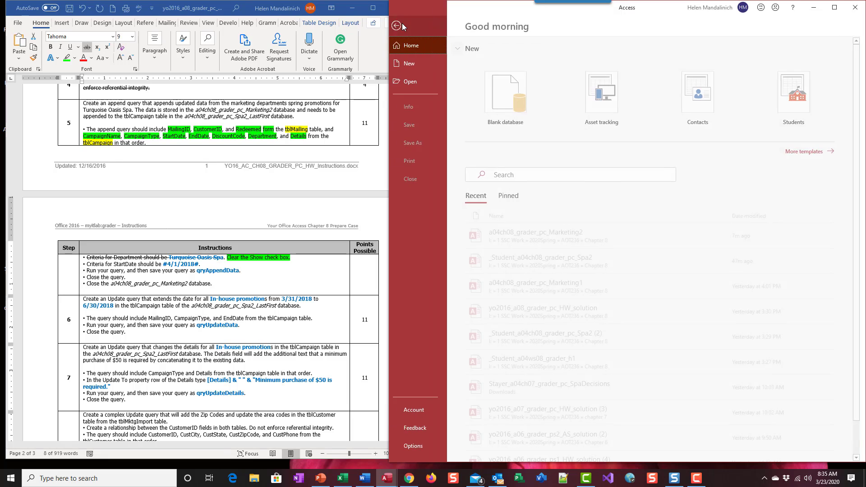
click(412, 81)
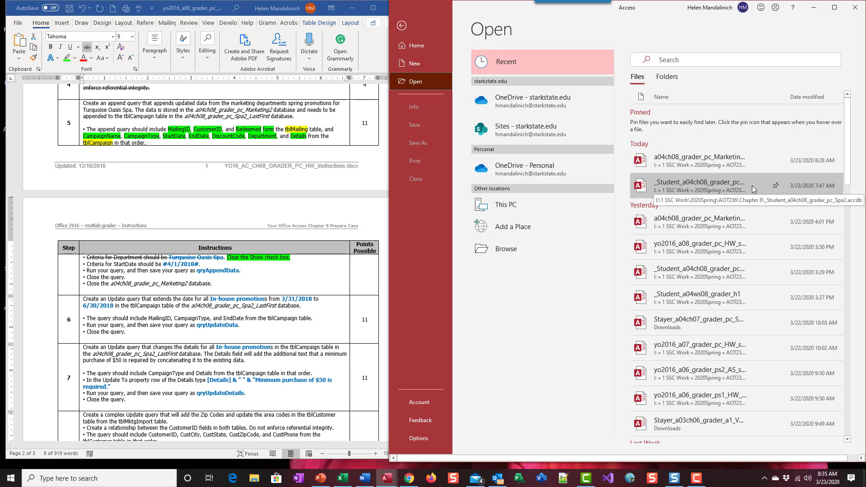
click(729, 183)
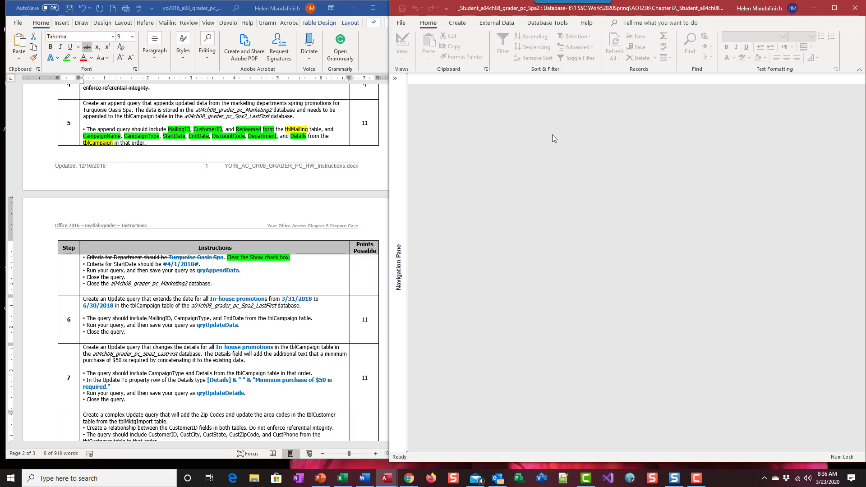
Open tblCampaign to check the appended 4/1/2018 campaign rows.
click(395, 78)
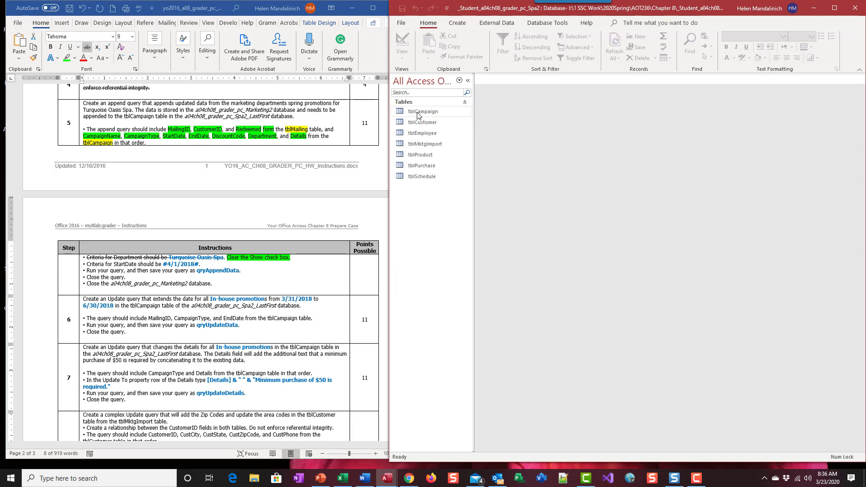
double_click(431, 109)
click(468, 80)
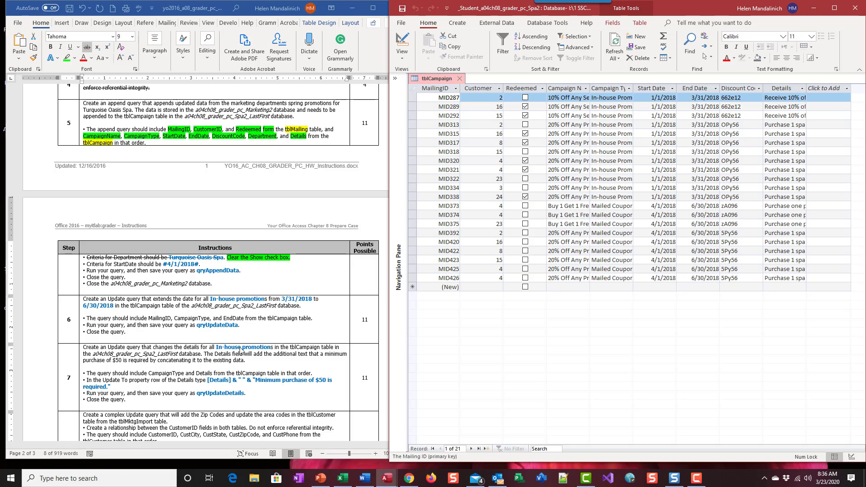
Strike through step 5 in the Word instructions table.
click(235, 284)
drag(229, 287, 72, 118)
click(87, 47)
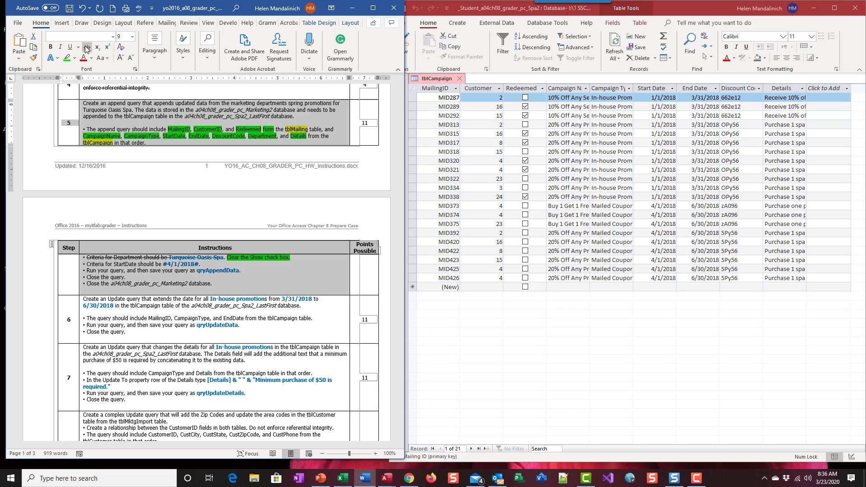
scroll(134, 306, down, 3)
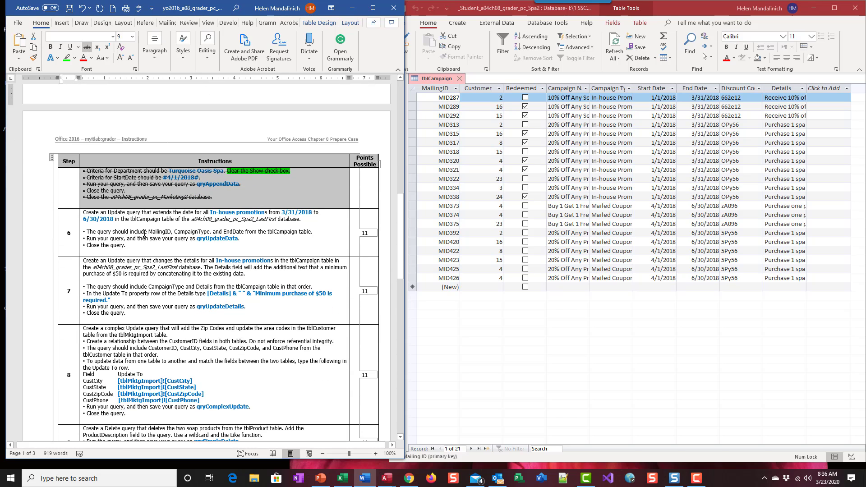